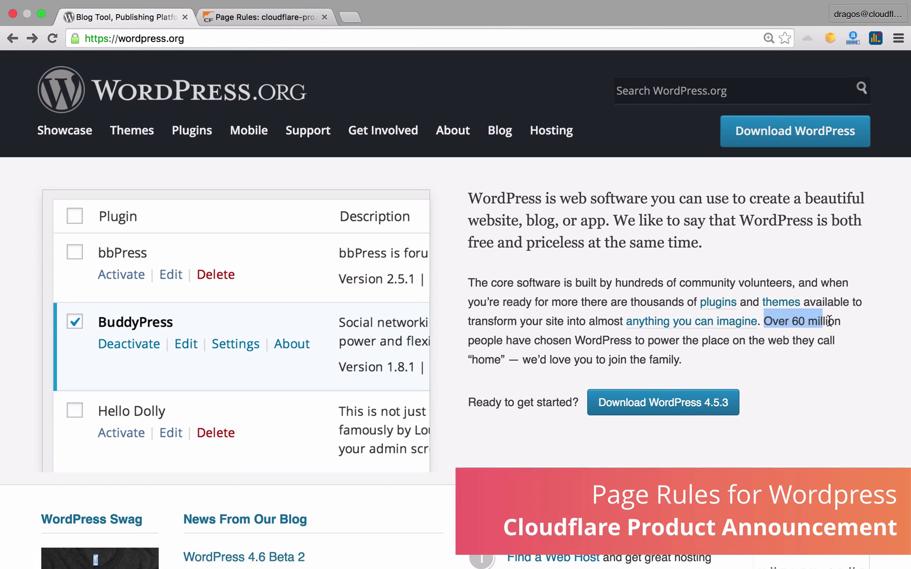
# Scroll the cloudflare-pro.com Overview and look over the security level choices.
pyautogui.click(841, 383)
pyautogui.scroll(-8, 840, 383)
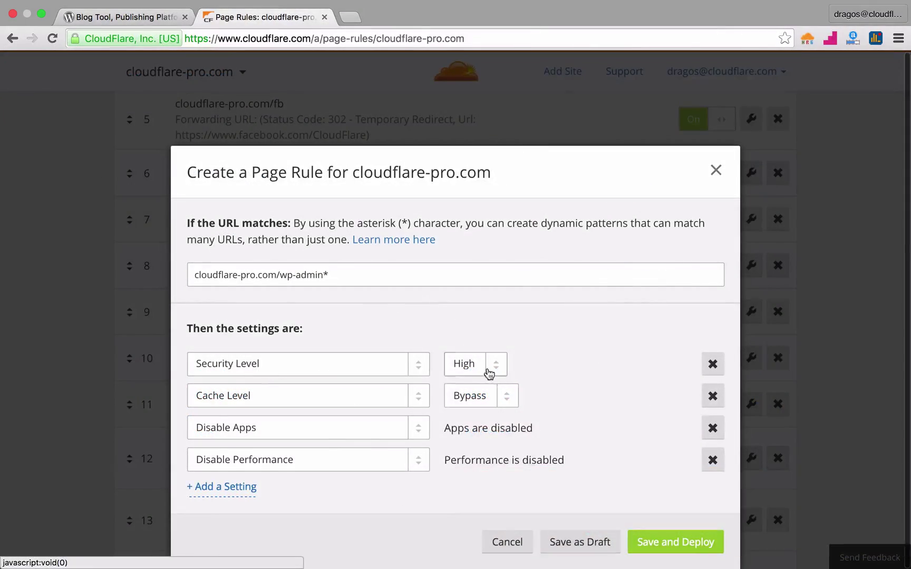
pyautogui.click(488, 366)
pyautogui.scroll(-10, 455, 285)
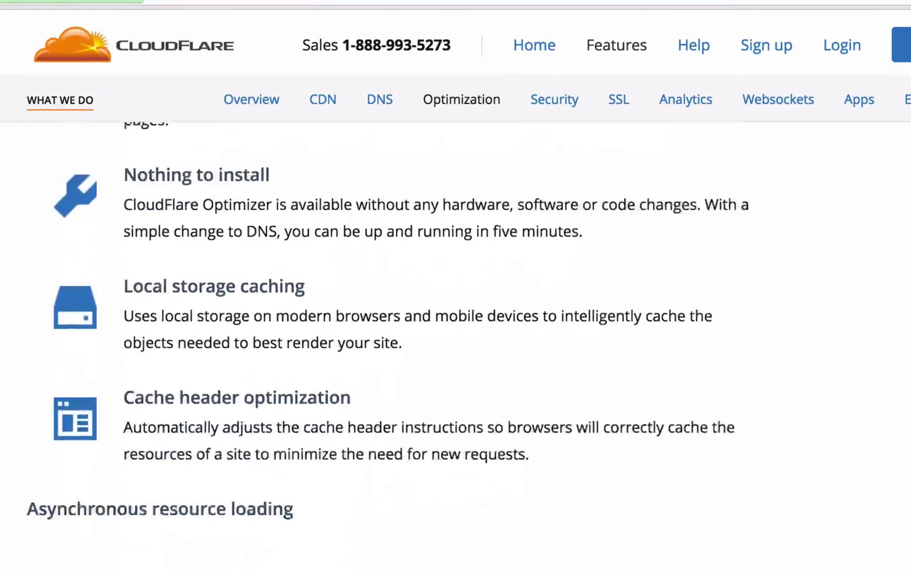
pyautogui.scroll(-2, 455, 285)
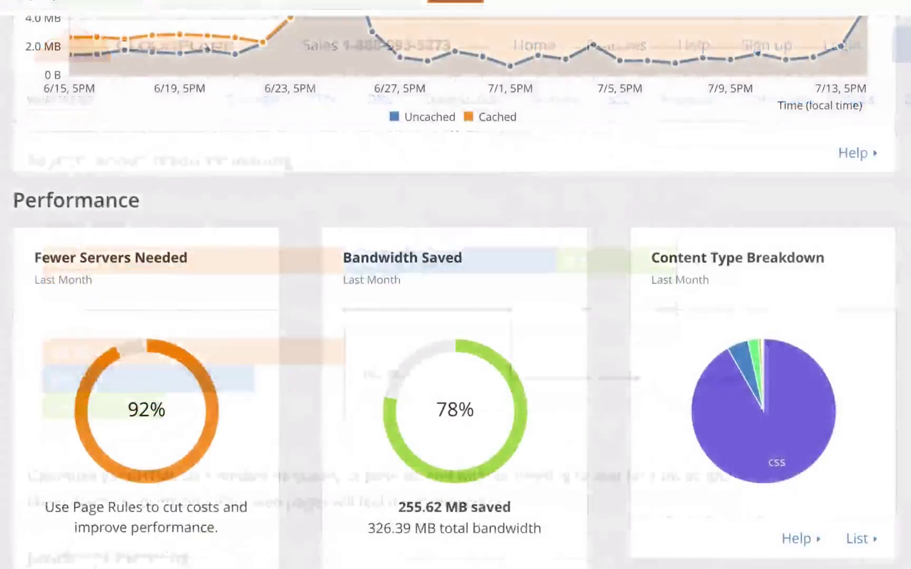
pyautogui.scroll(8, 455, 284)
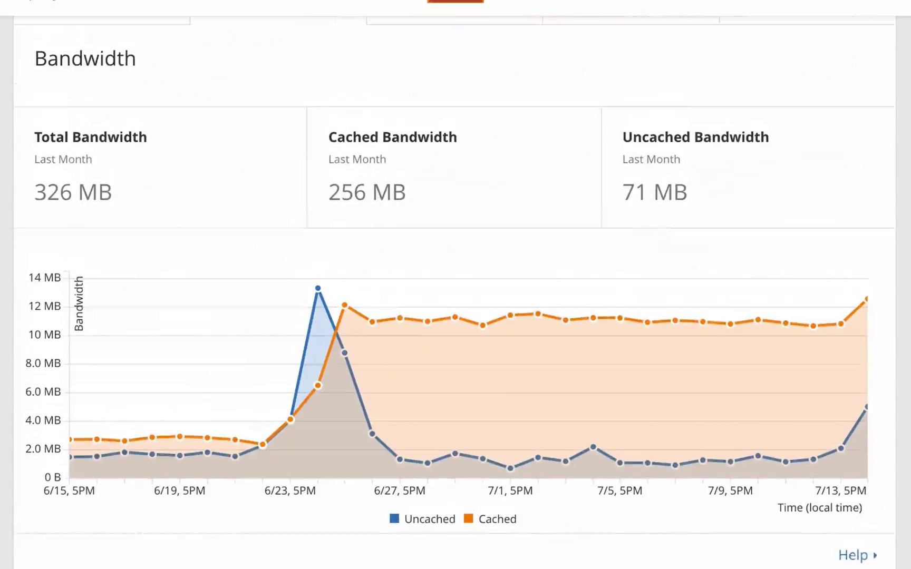
pyautogui.scroll(1, 456, 285)
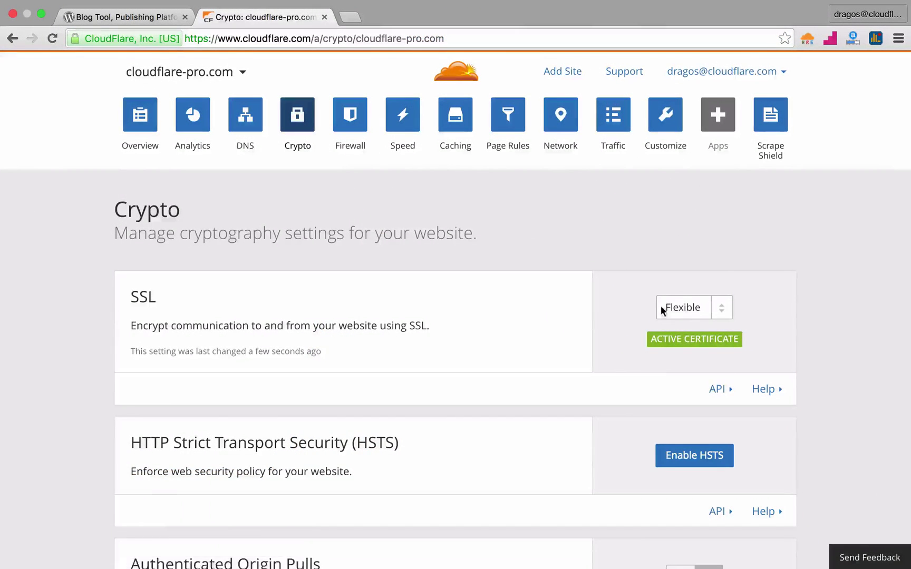
# Check the SSL mode list, leaving SSL at Off.
pyautogui.click(707, 305)
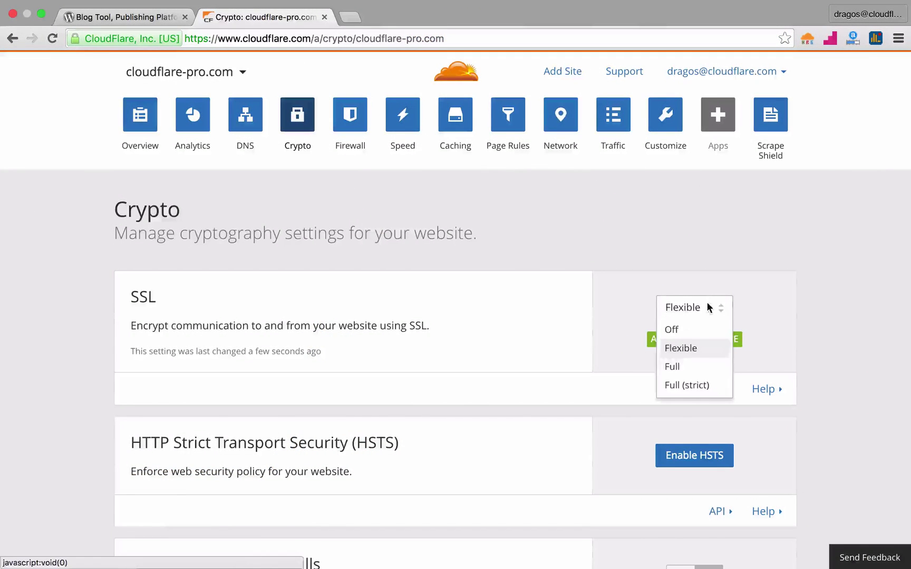
pyautogui.click(714, 274)
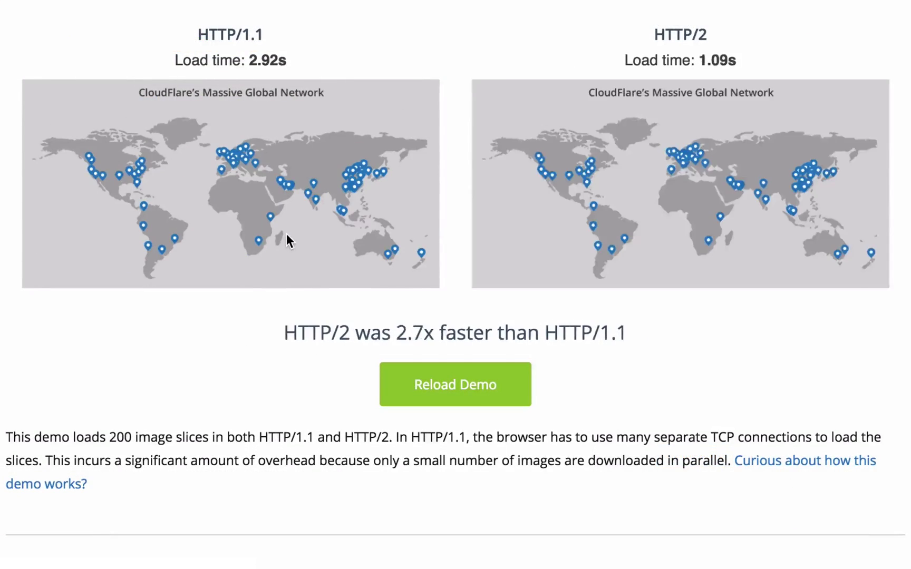
pyautogui.scroll(10, 286, 234)
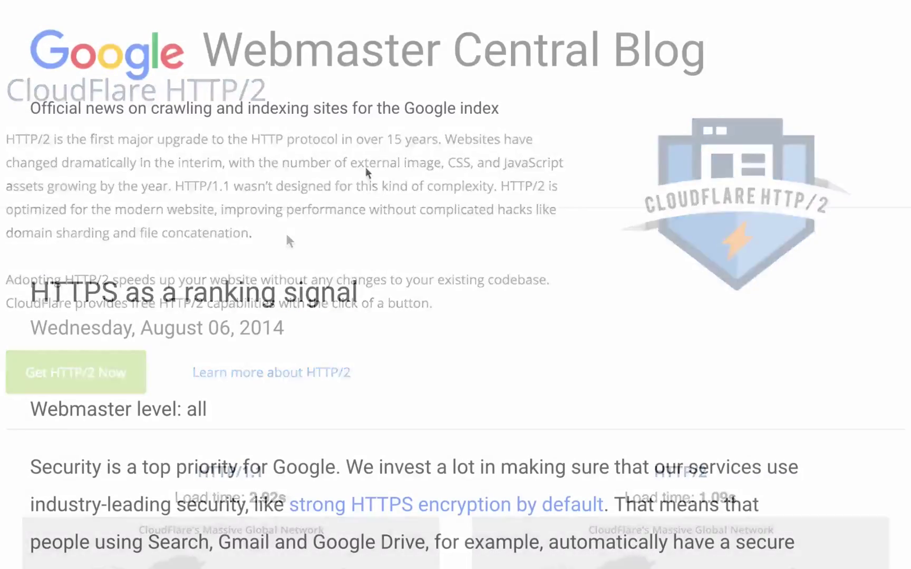
pyautogui.scroll(-3, 380, 174)
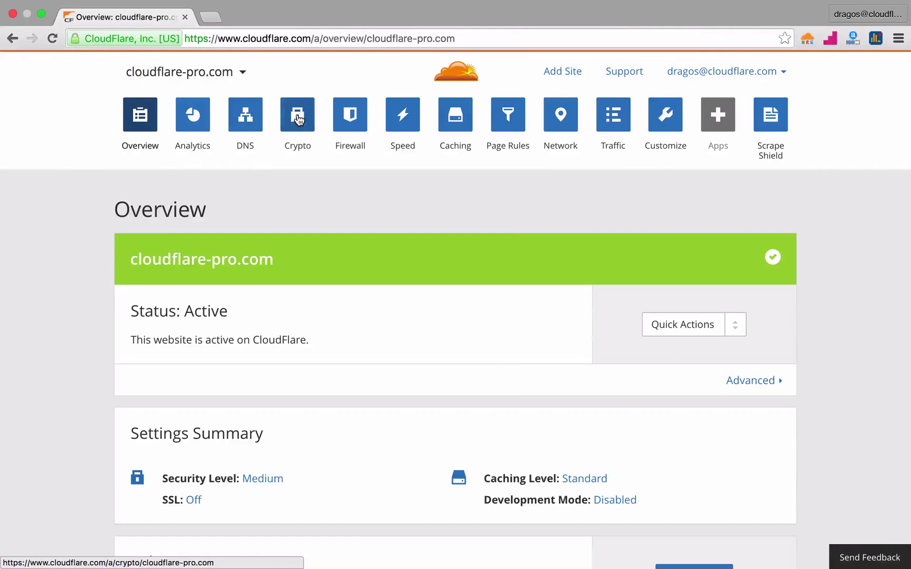
# Set the site's SSL mode to Flexible under Crypto, then go to Page Rules.
pyautogui.click(297, 116)
pyautogui.click(712, 322)
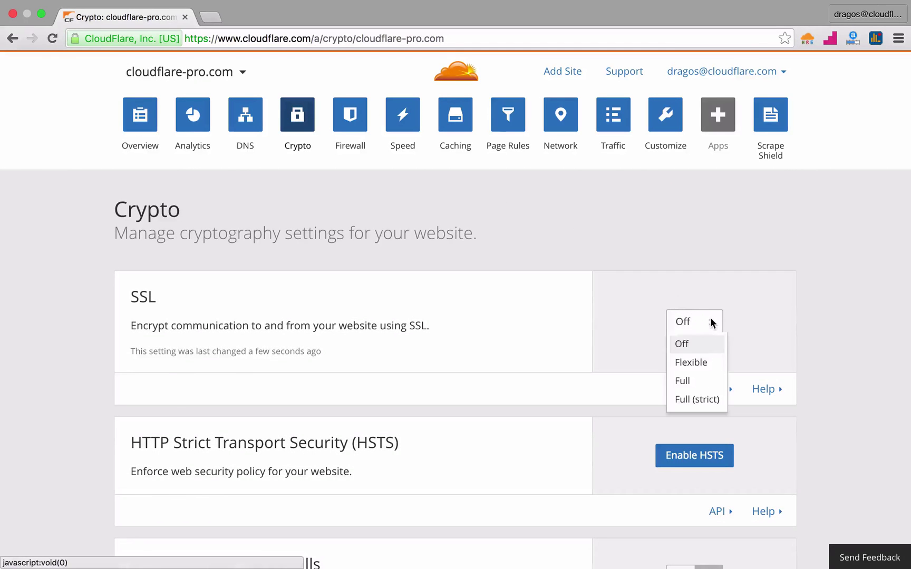
pyautogui.click(704, 361)
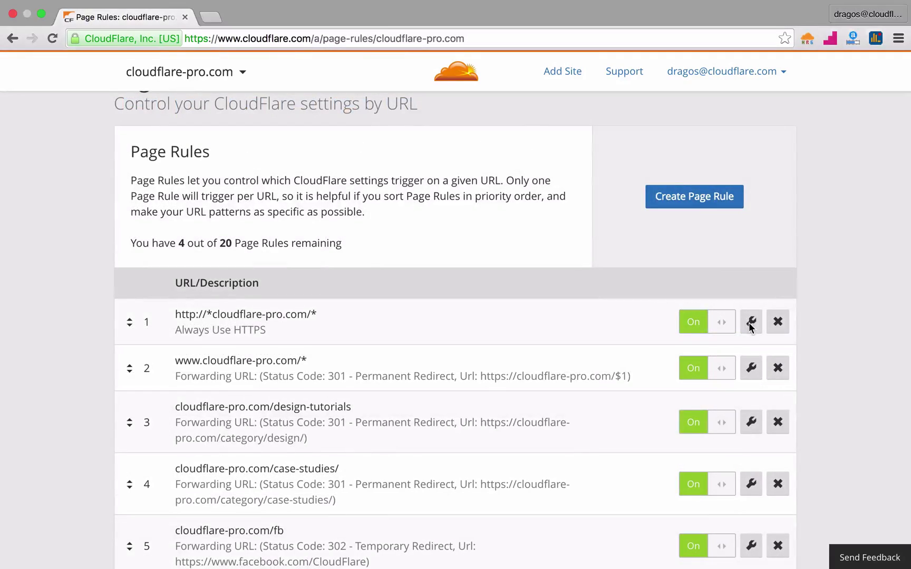
pyautogui.click(752, 323)
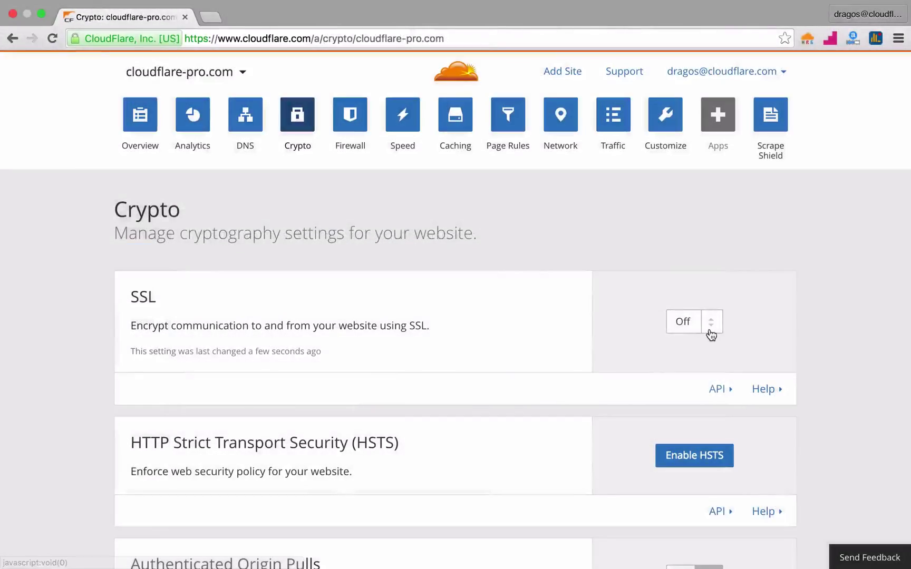
pyautogui.click(711, 333)
pyautogui.click(703, 363)
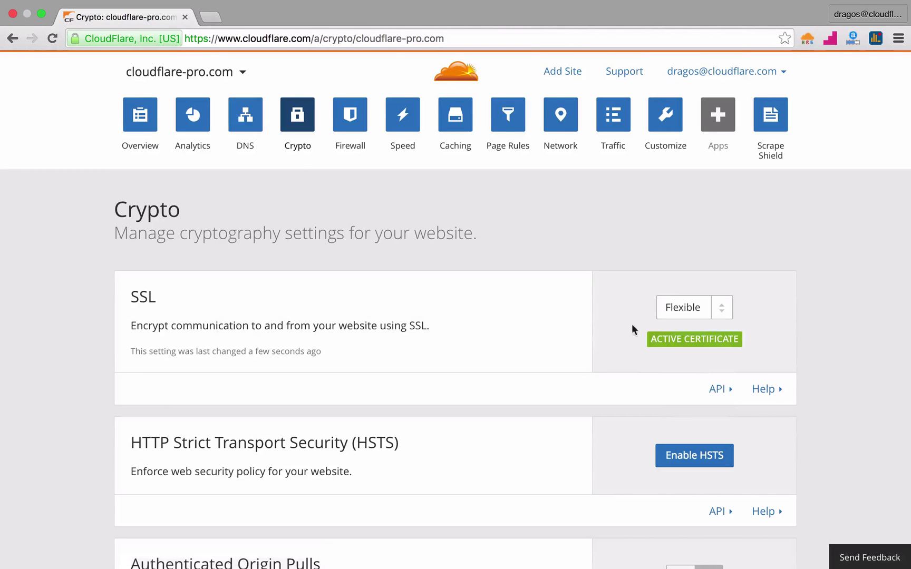
pyautogui.click(504, 128)
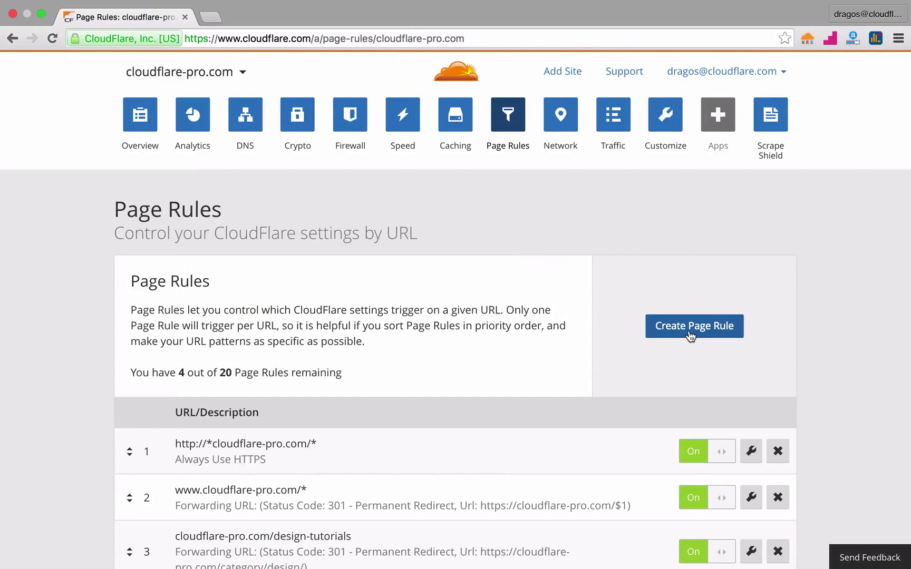
pyautogui.click(688, 332)
pyautogui.click(369, 240)
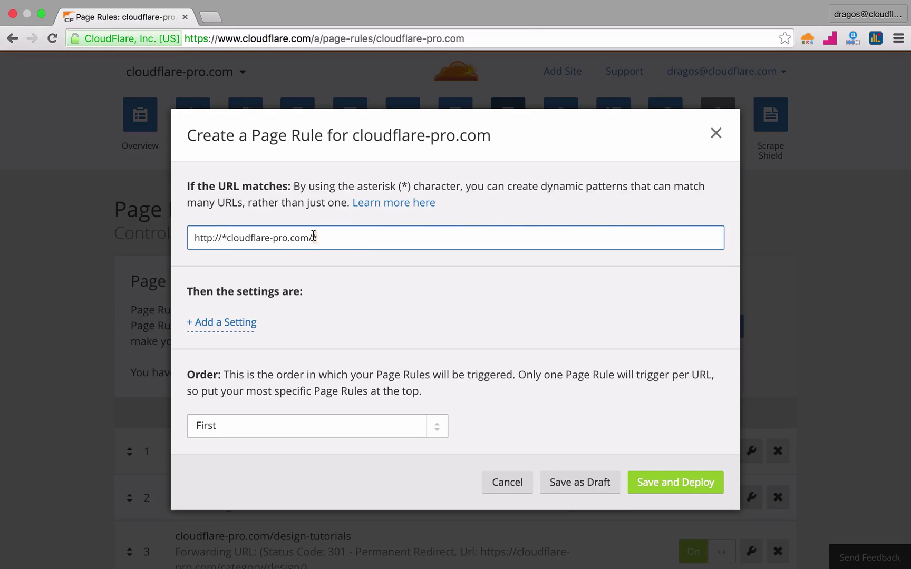
pyautogui.click(235, 320)
pyautogui.click(270, 328)
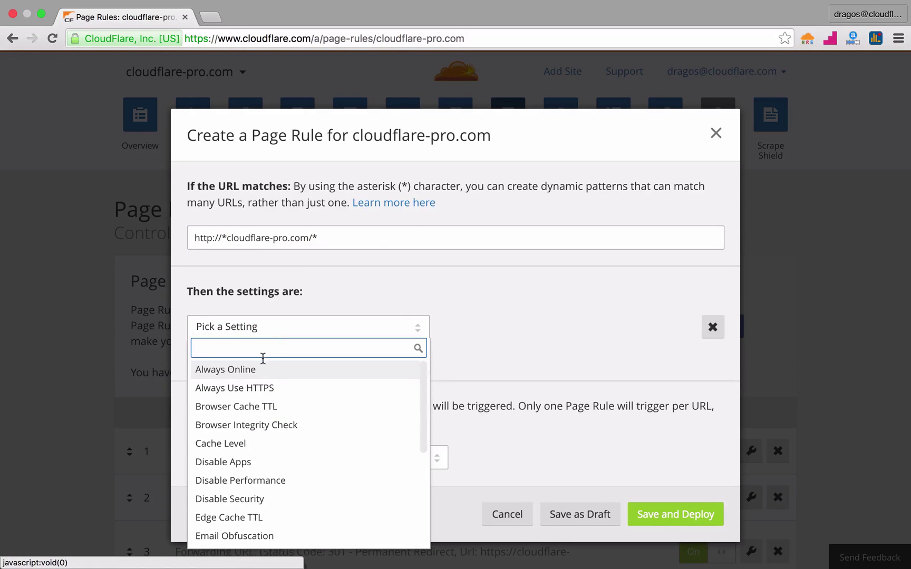
pyautogui.click(257, 385)
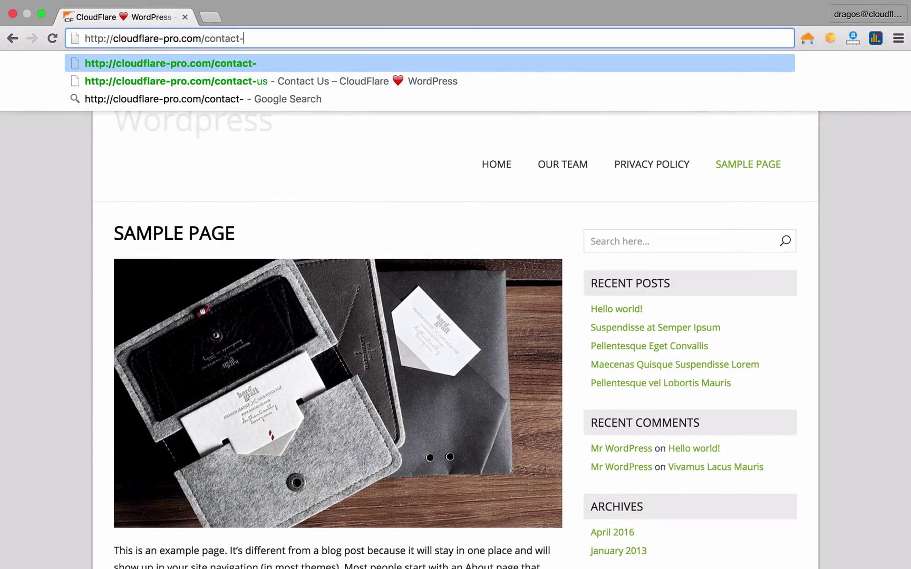
# Load the contact-us page to confirm it opens over HTTPS.
pyautogui.write('us')
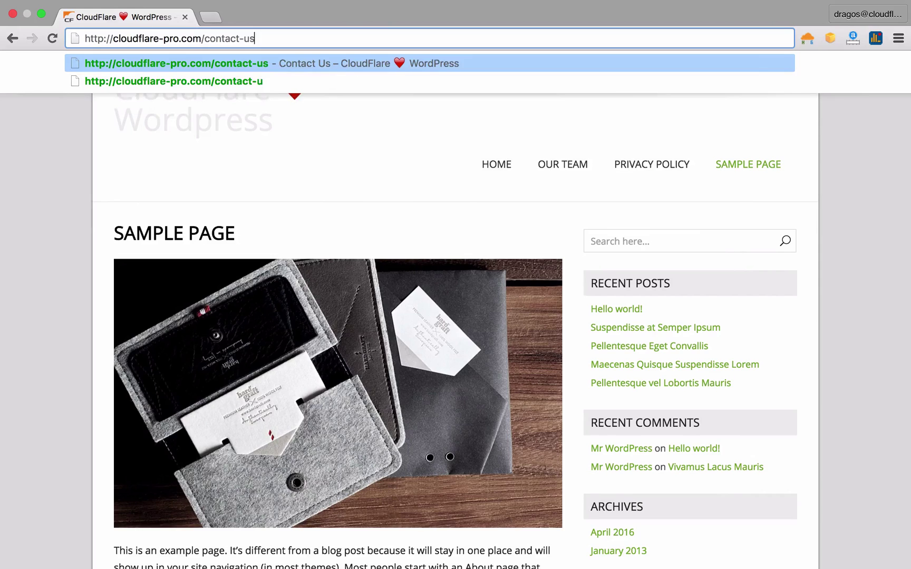
pyautogui.press('Return')
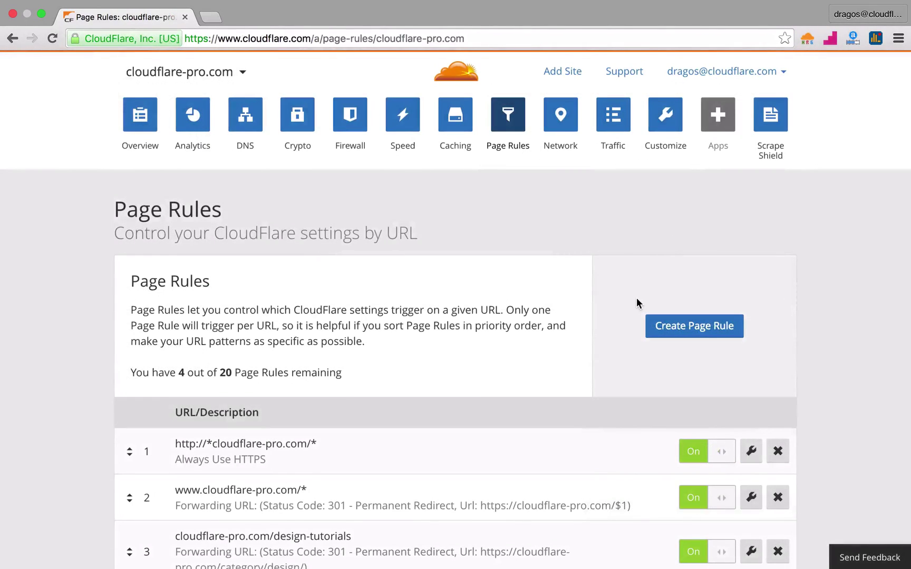
pyautogui.scroll(-5, 636, 298)
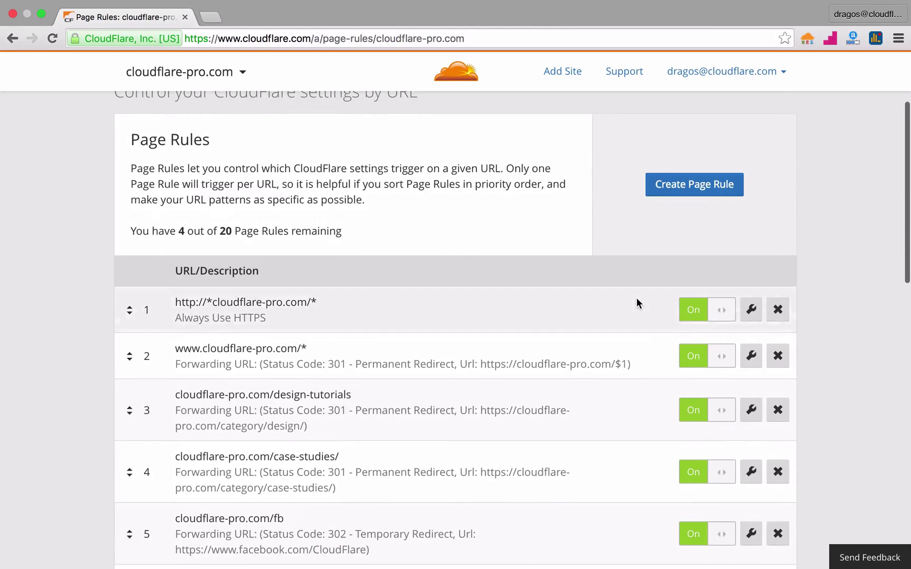
pyautogui.moveTo(129, 309)
pyautogui.mouseDown()
pyautogui.moveTo(131, 419)
pyautogui.moveTo(165, 341)
pyautogui.moveTo(144, 304)
pyautogui.moveTo(161, 309)
pyautogui.moveTo(163, 328)
pyautogui.moveTo(153, 311)
pyautogui.mouseUp()
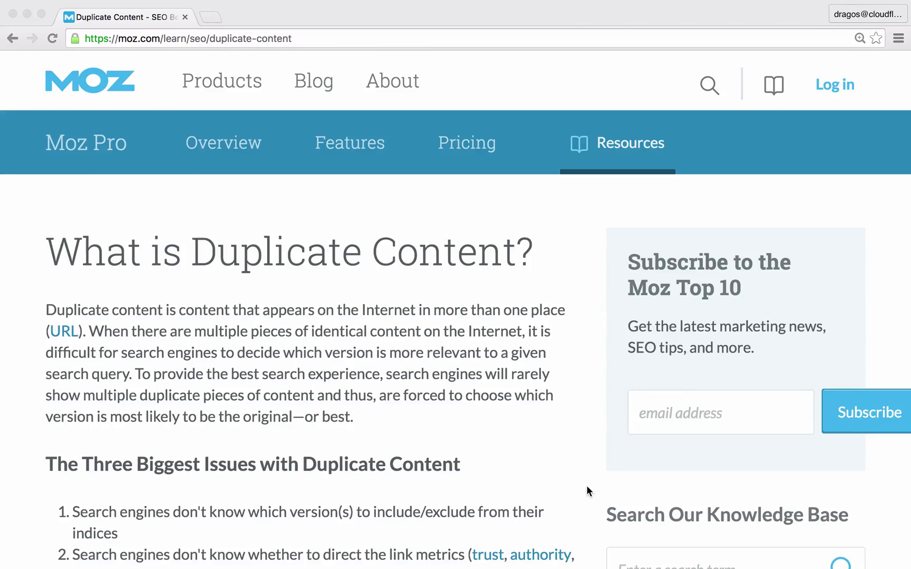
pyautogui.scroll(-5, 587, 486)
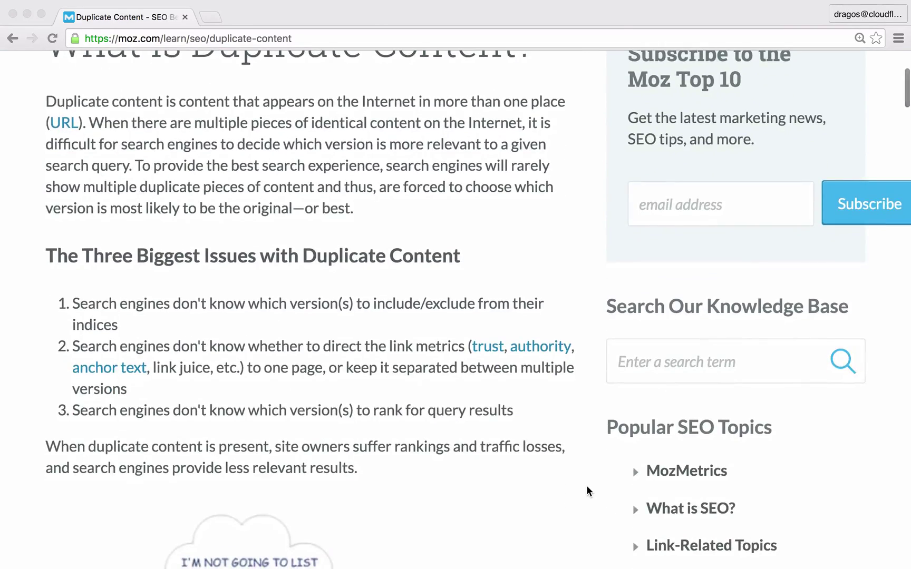
pyautogui.scroll(-10, 587, 486)
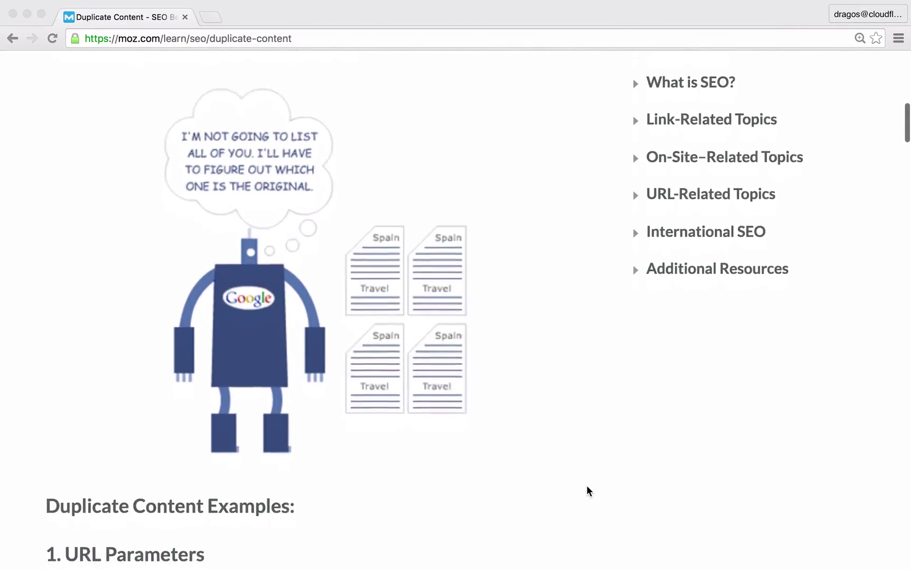
pyautogui.scroll(-2, 586, 491)
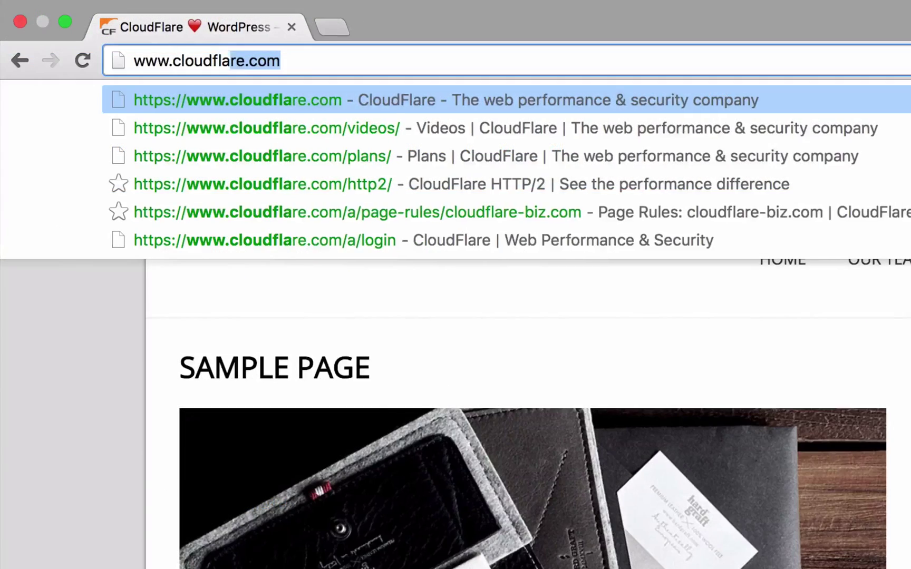
pyautogui.write('re-pro.com')
pyautogui.press('Return')
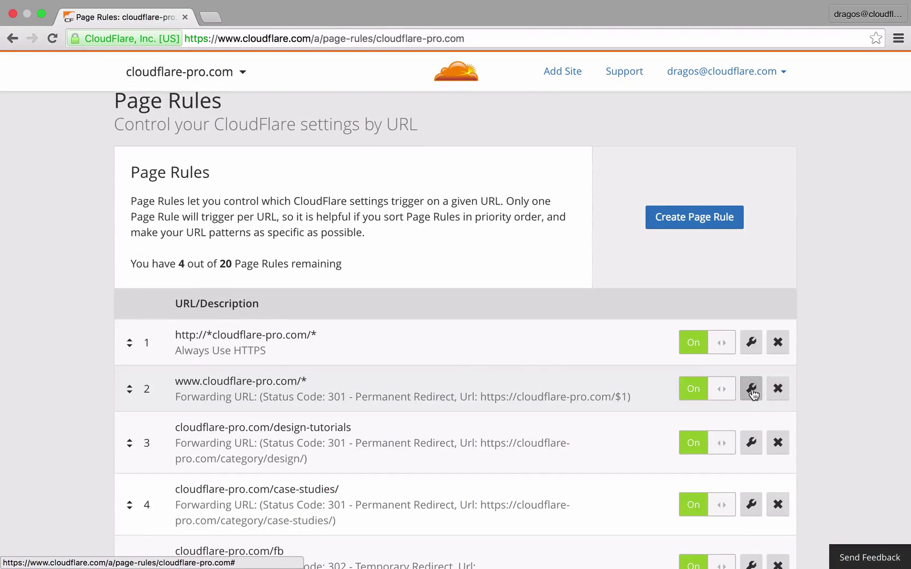
# Give the www rule a Forwarding URL setting with 301 - Permanent Redirect.
pyautogui.click(752, 391)
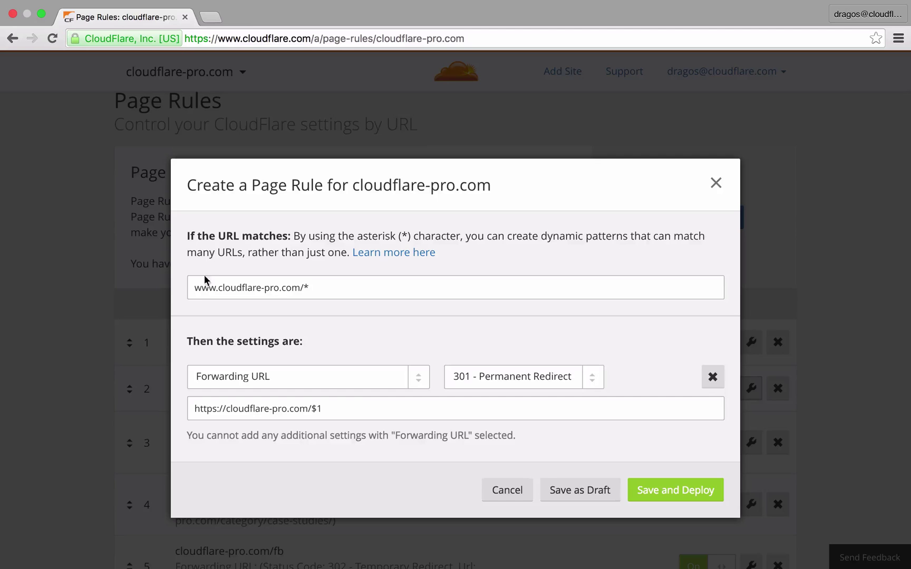
pyautogui.click(194, 287)
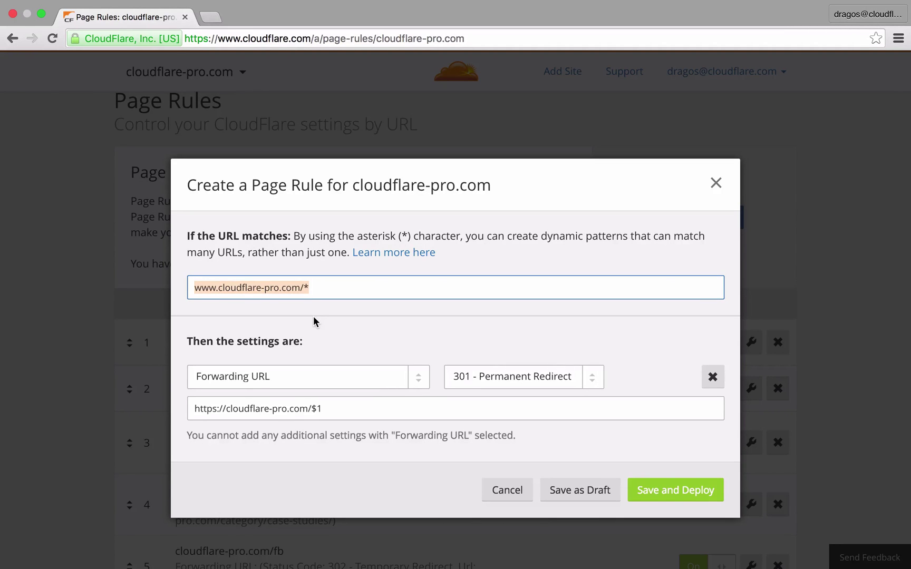
pyautogui.click(417, 376)
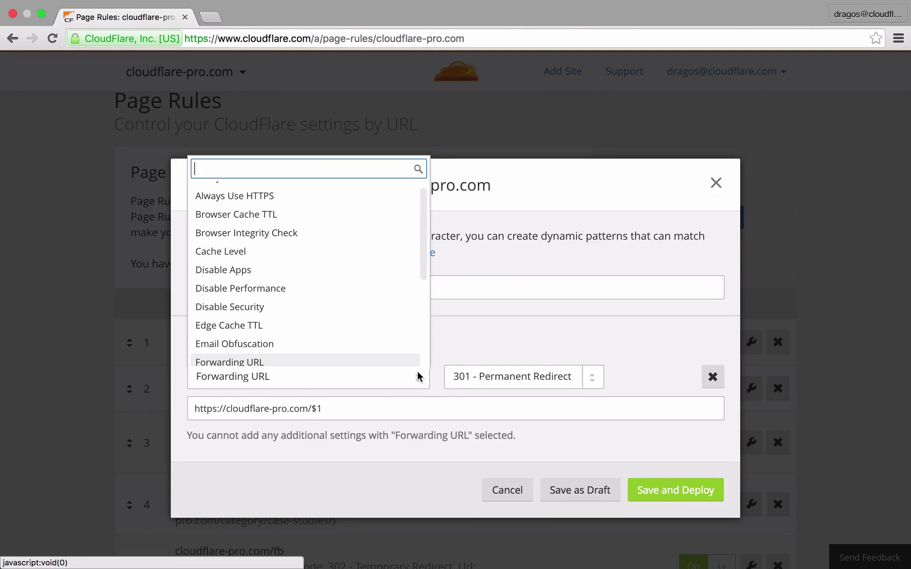
pyautogui.scroll(-2, 390, 362)
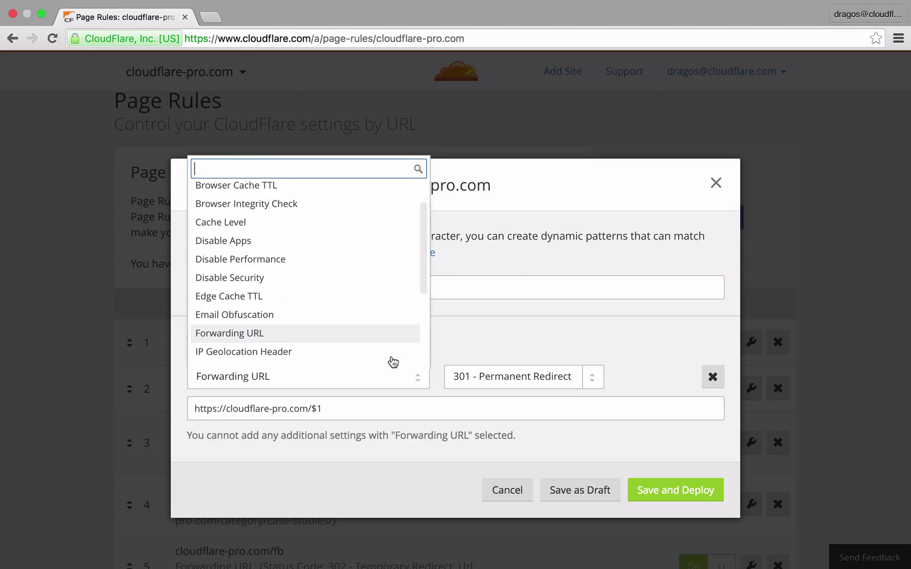
pyautogui.click(556, 326)
pyautogui.click(589, 374)
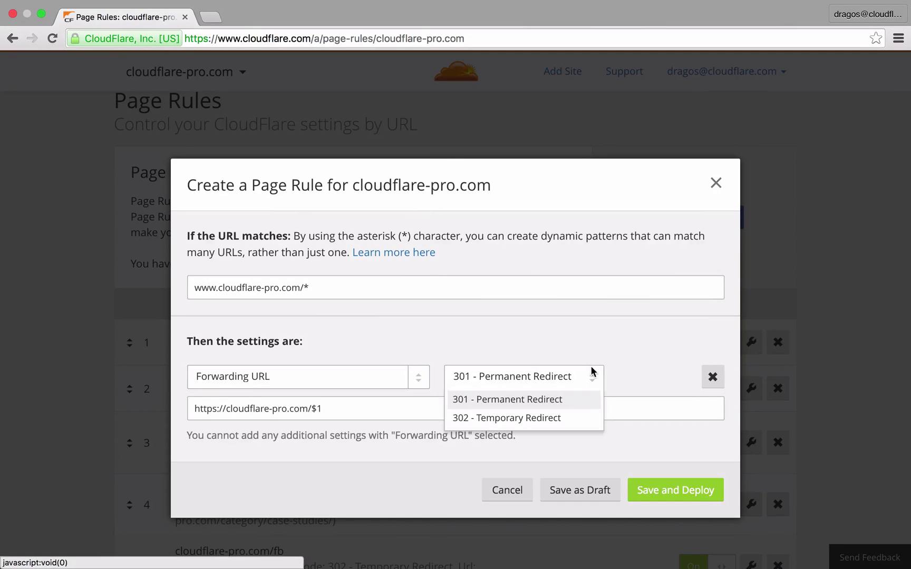
pyautogui.click(572, 401)
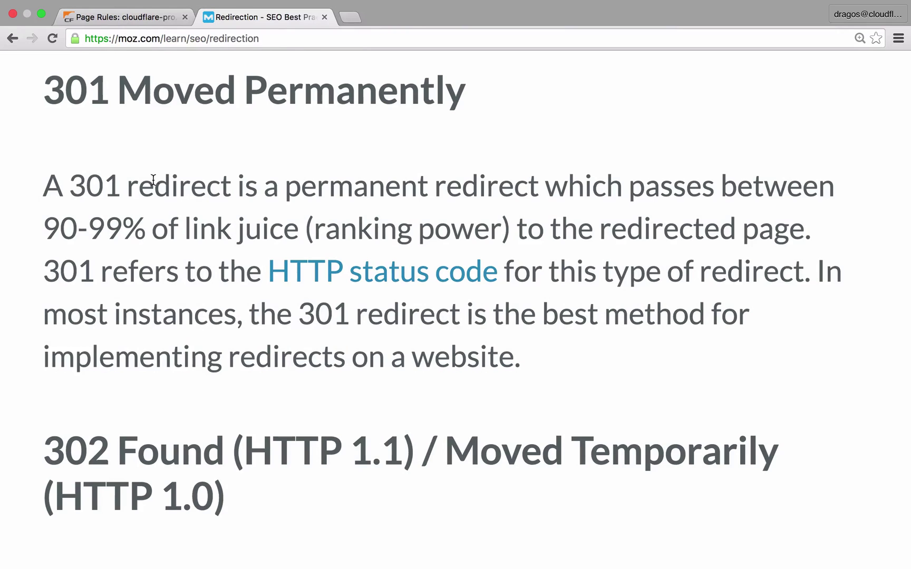
pyautogui.moveTo(44, 226); pyautogui.dragTo(291, 230)
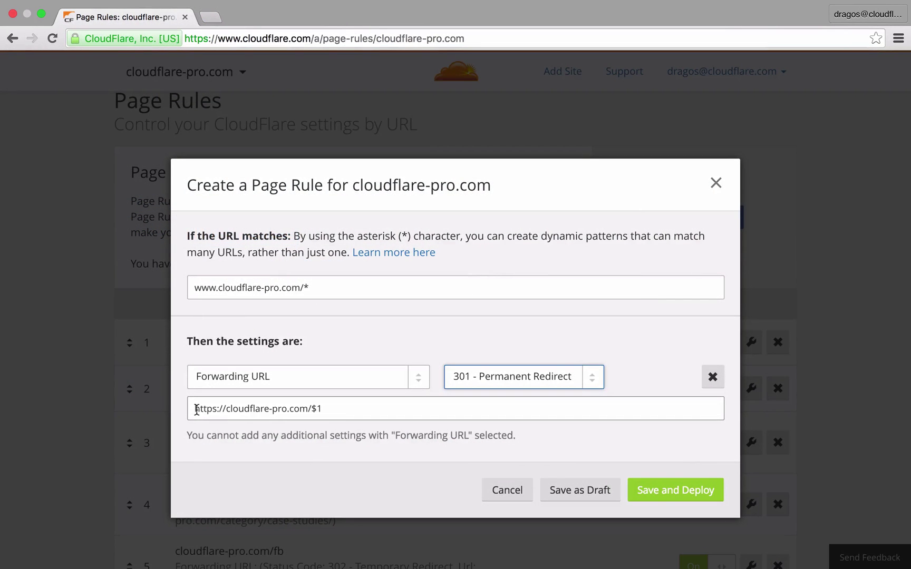
pyautogui.click(196, 409)
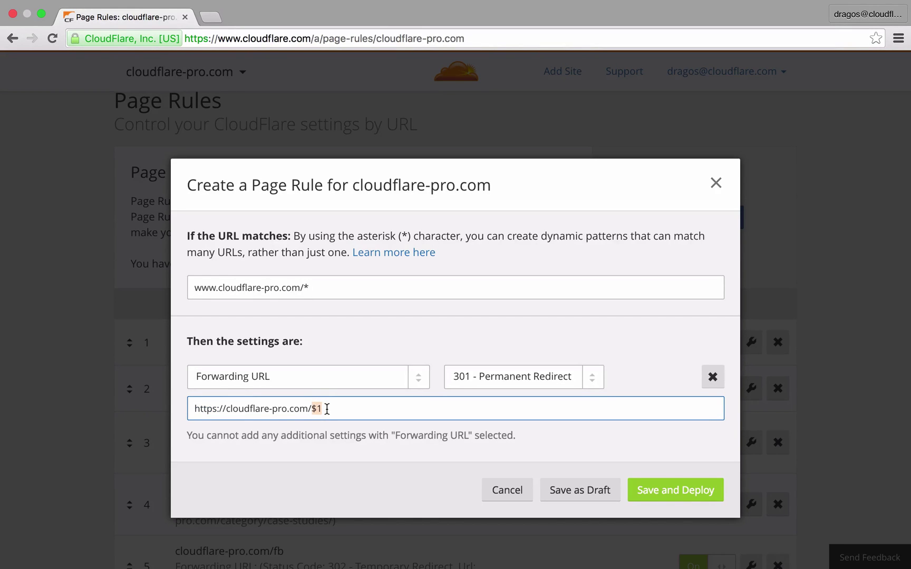
pyautogui.click(316, 291)
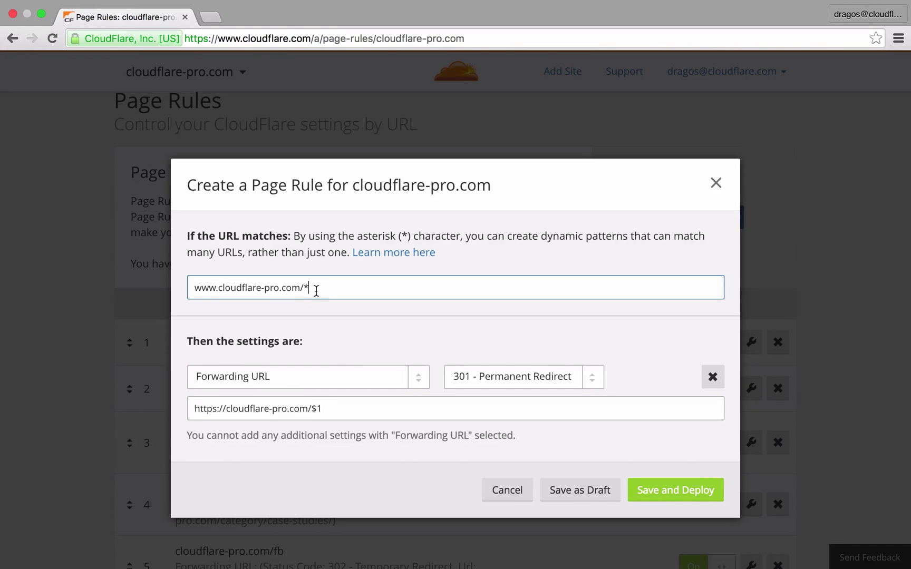
pyautogui.click(321, 408)
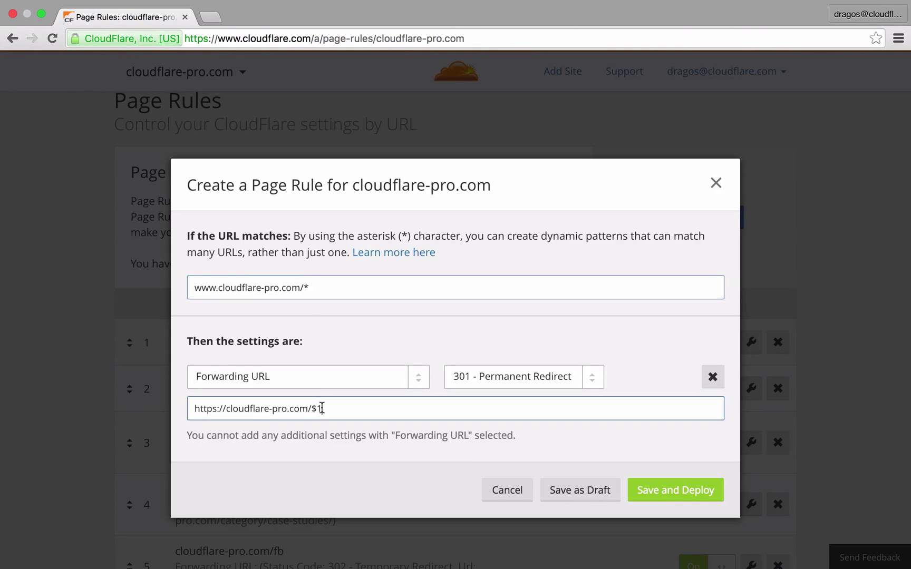
pyautogui.click(305, 288)
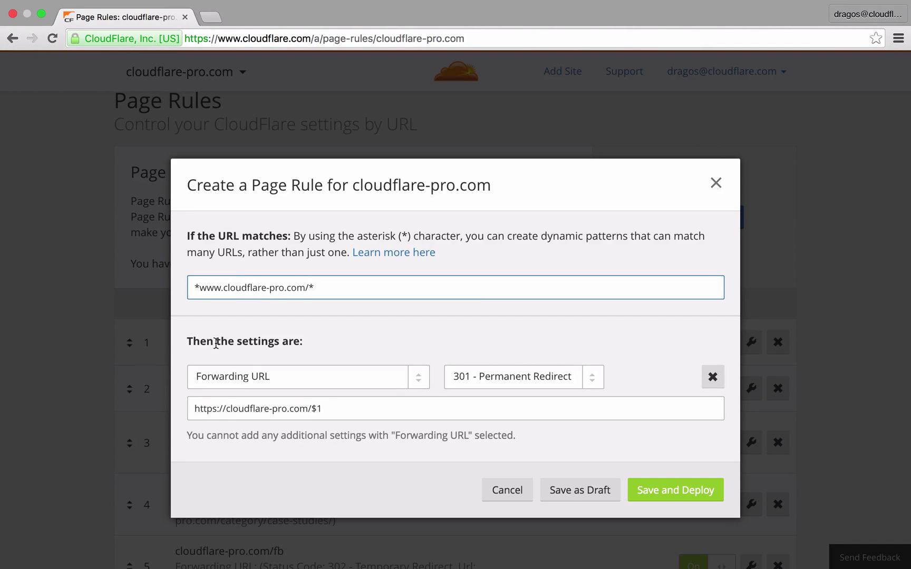
pyautogui.click(336, 414)
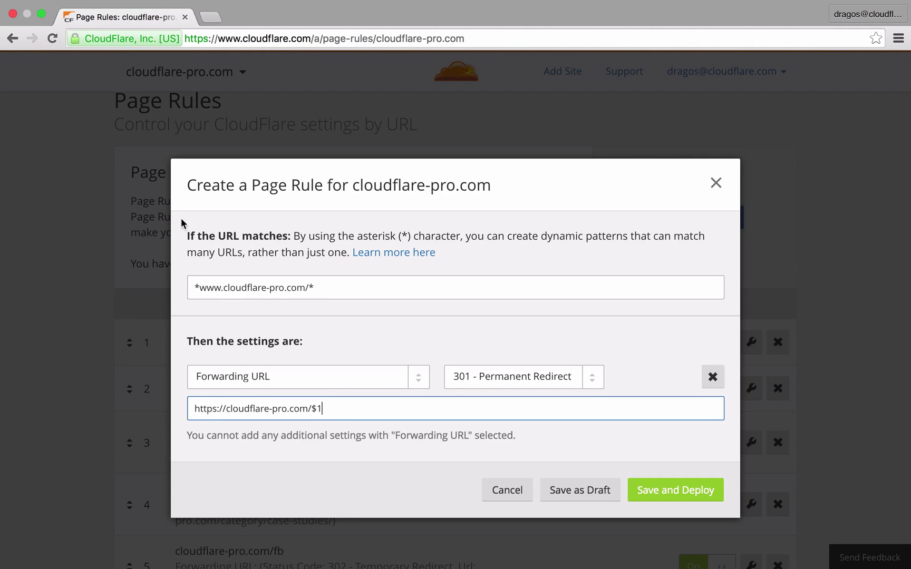
pyautogui.moveTo(199, 284); pyautogui.dragTo(179, 285)
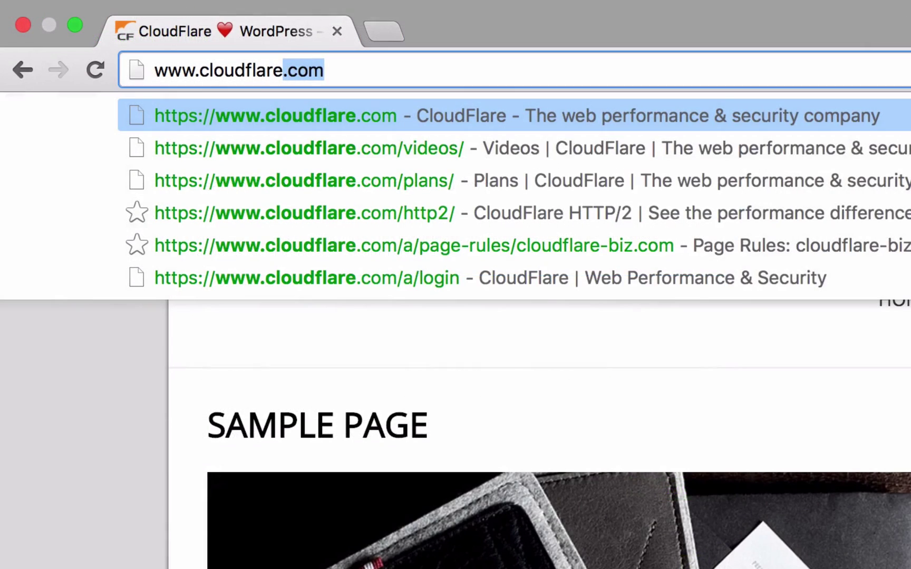
pyautogui.write('-pro')
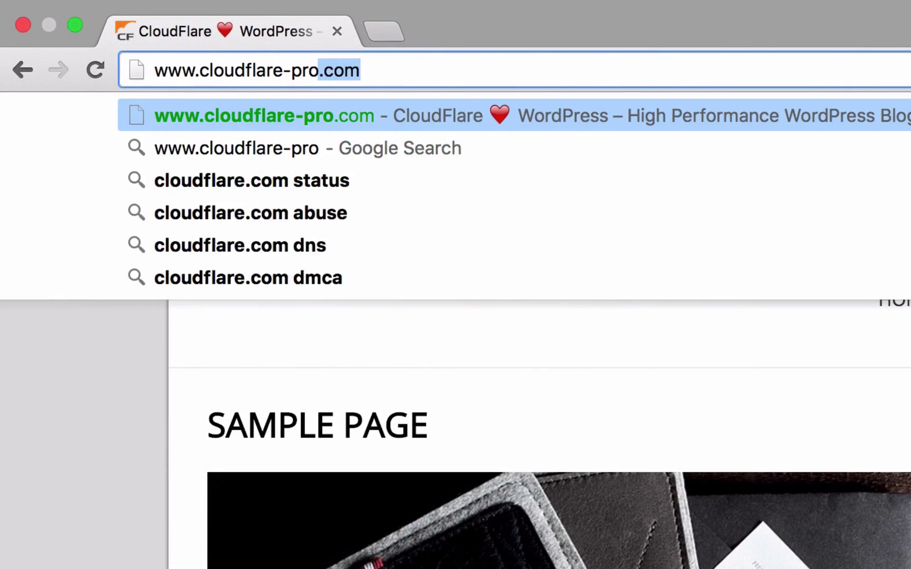
pyautogui.write('.co')
pyautogui.press('Return')
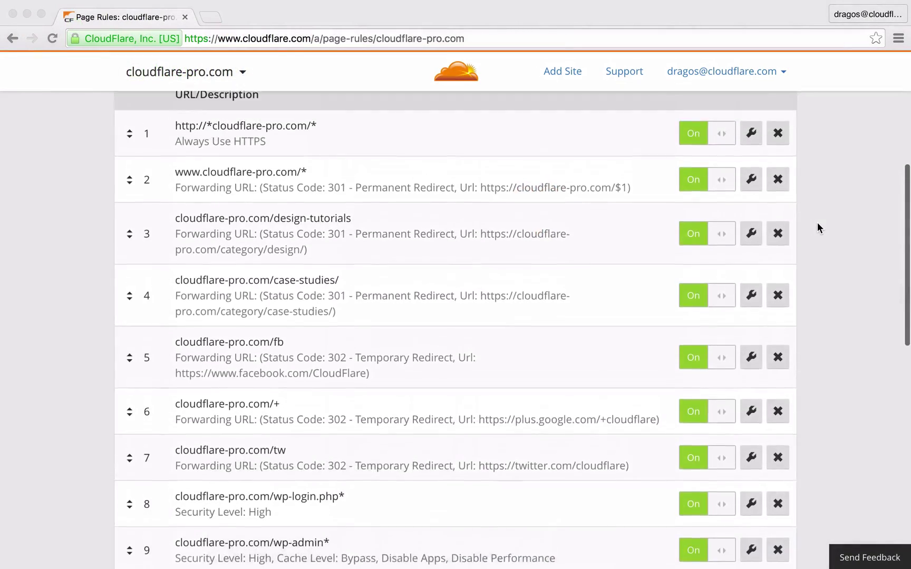
pyautogui.scroll(1, 818, 222)
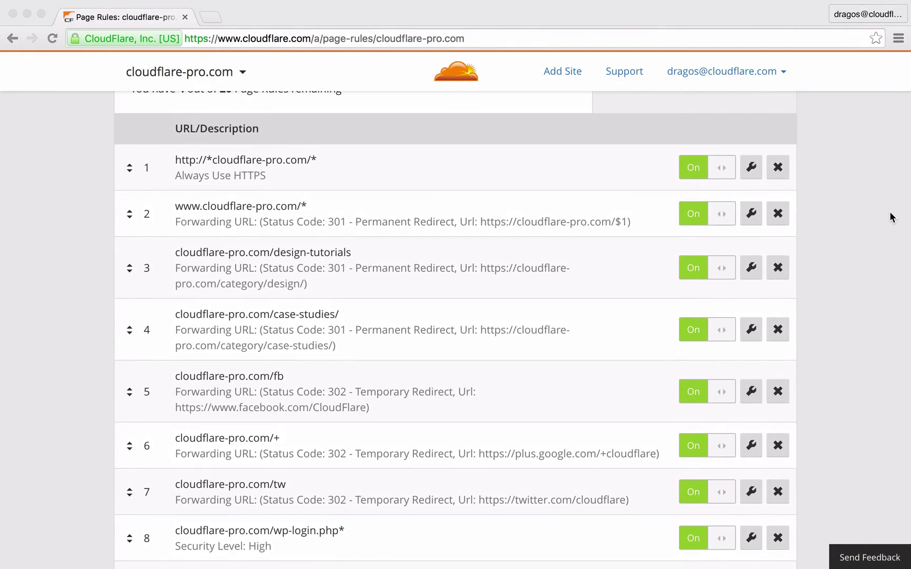
pyautogui.scroll(-2, 891, 217)
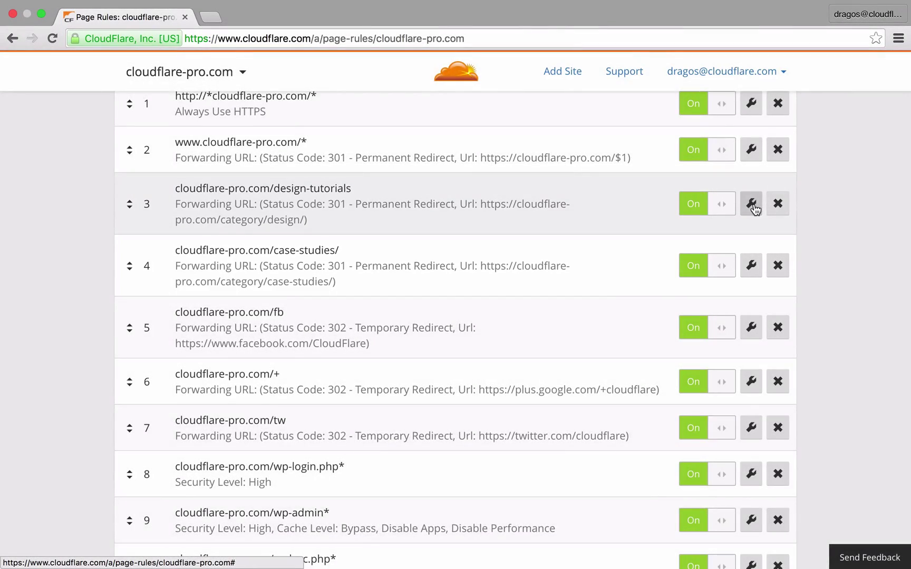
# Review the design-tutorials forwarding rule unchanged, then open the case-studies rule.
pyautogui.click(754, 209)
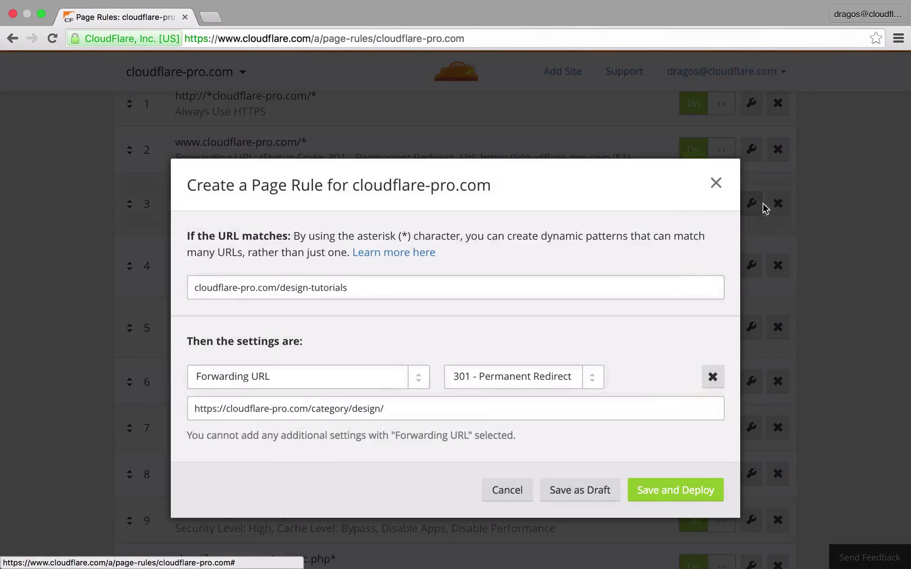
pyautogui.tripleClick(475, 415)
pyautogui.click(507, 490)
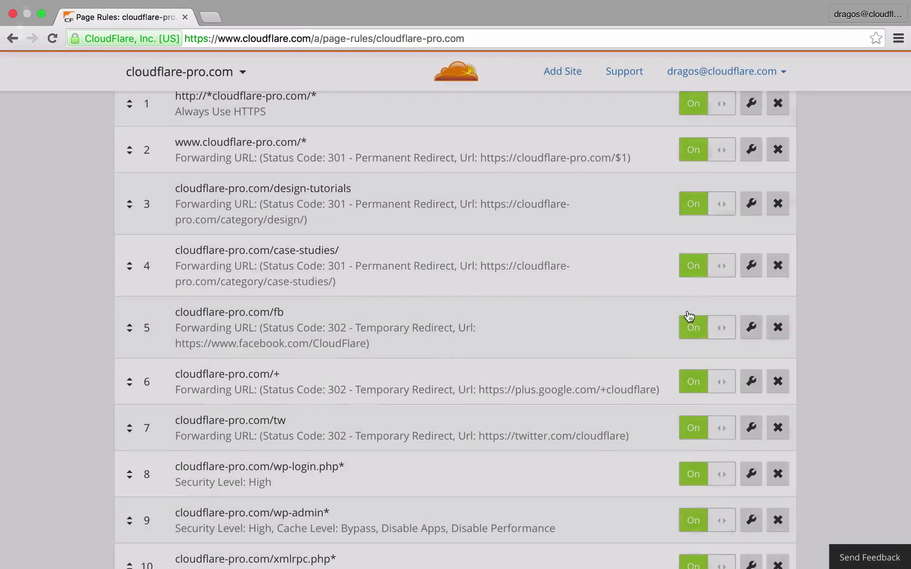
pyautogui.click(751, 266)
# Close the case-studies rule unchanged and review the cloudflare-pro.com/fb 302 redirect rule.
pyautogui.tripleClick(397, 406)
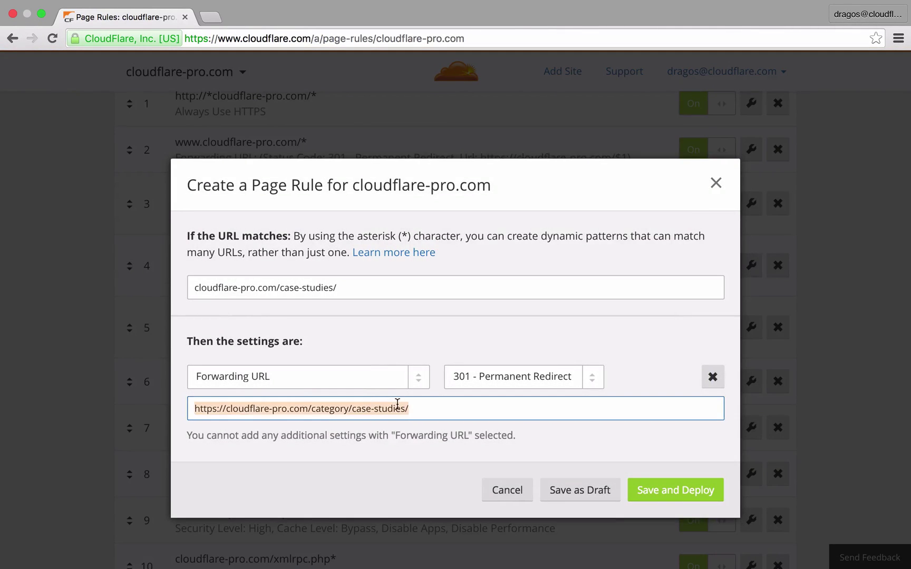
pyautogui.click(519, 490)
pyautogui.scroll(-3, 519, 484)
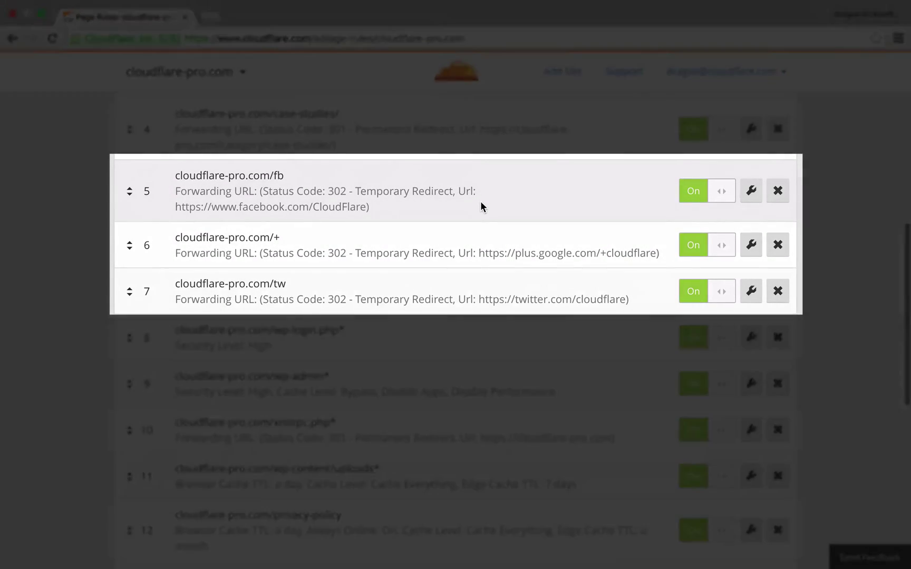
pyautogui.click(751, 191)
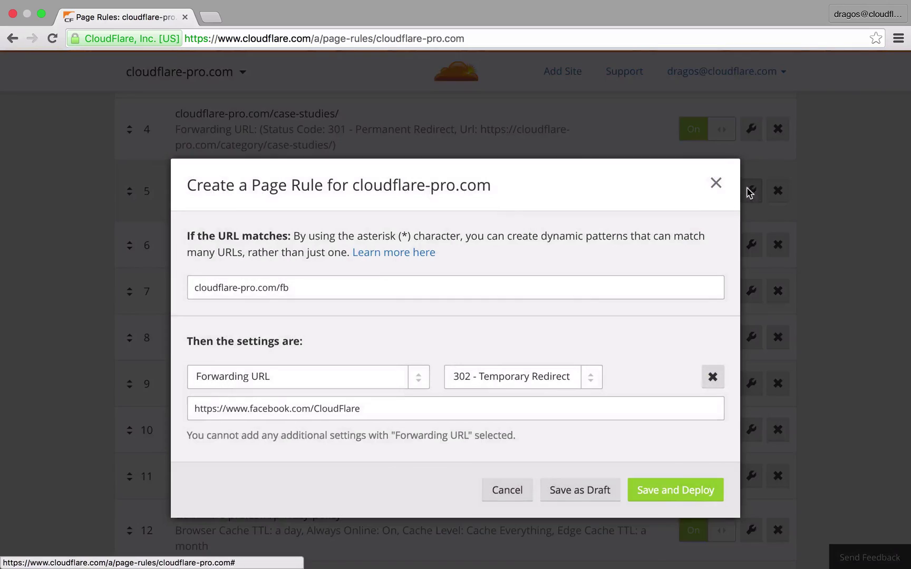
pyautogui.tripleClick(391, 411)
pyautogui.click(305, 290)
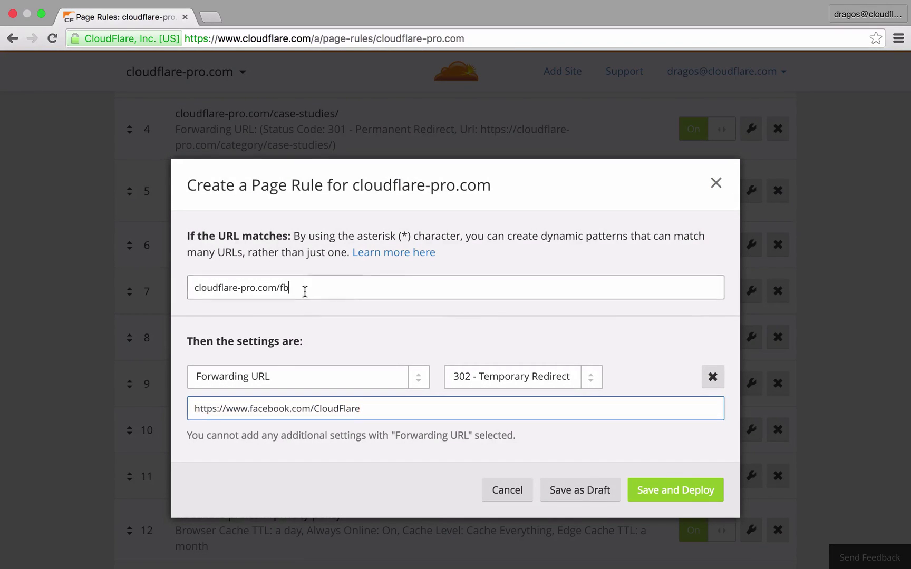
pyautogui.moveTo(305, 292); pyautogui.dragTo(297, 254)
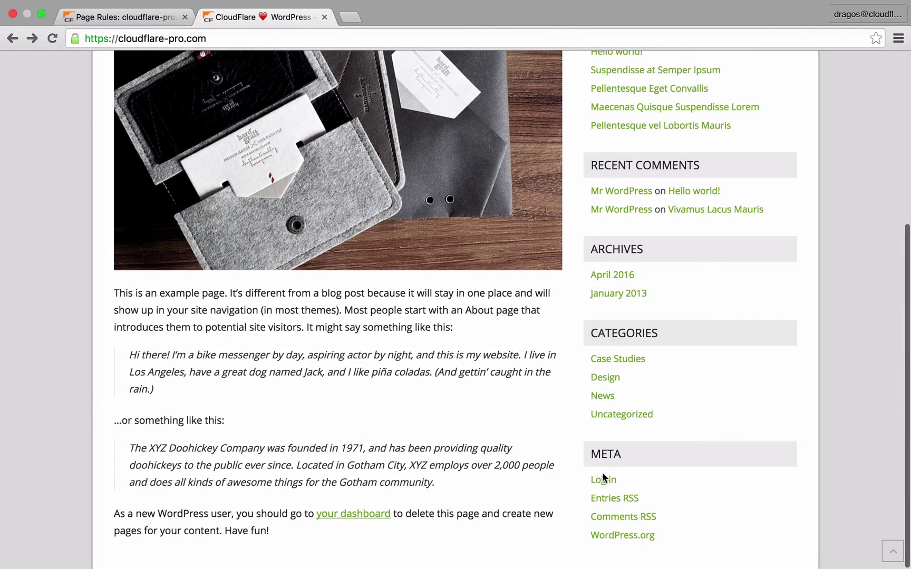
# Log in to WordPress and go to Settings > General.
pyautogui.click(603, 477)
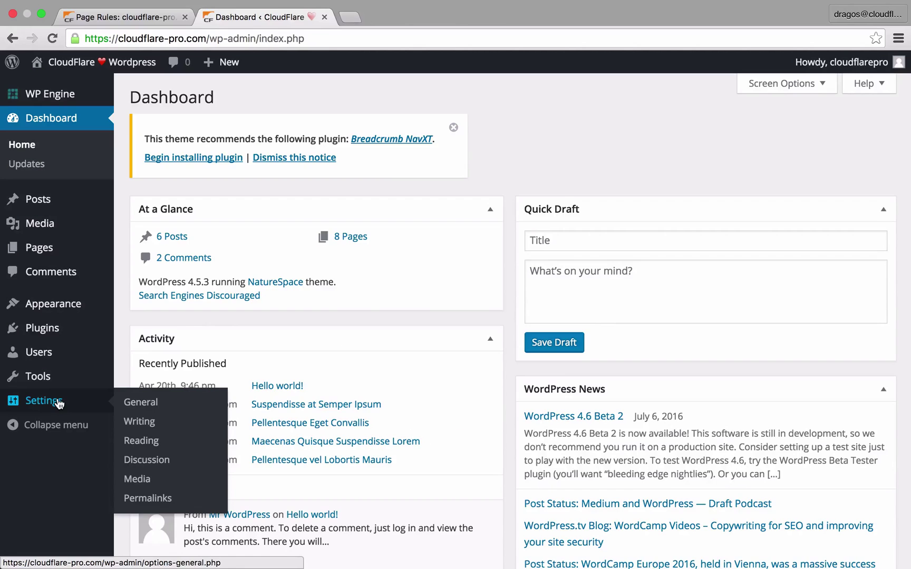
pyautogui.click(59, 404)
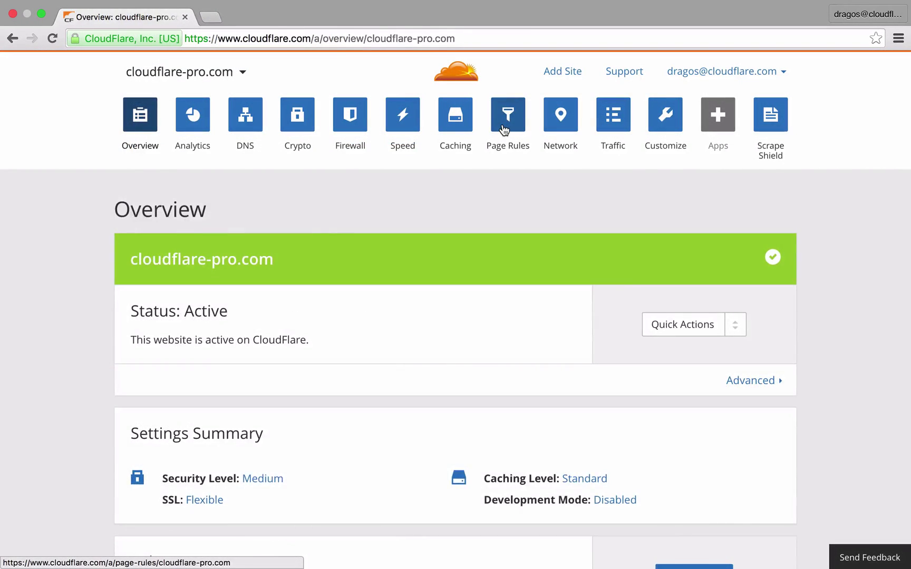
# Open the wp-login.php* page rule from the Page Rules list.
pyautogui.click(505, 129)
pyautogui.scroll(-6, 512, 226)
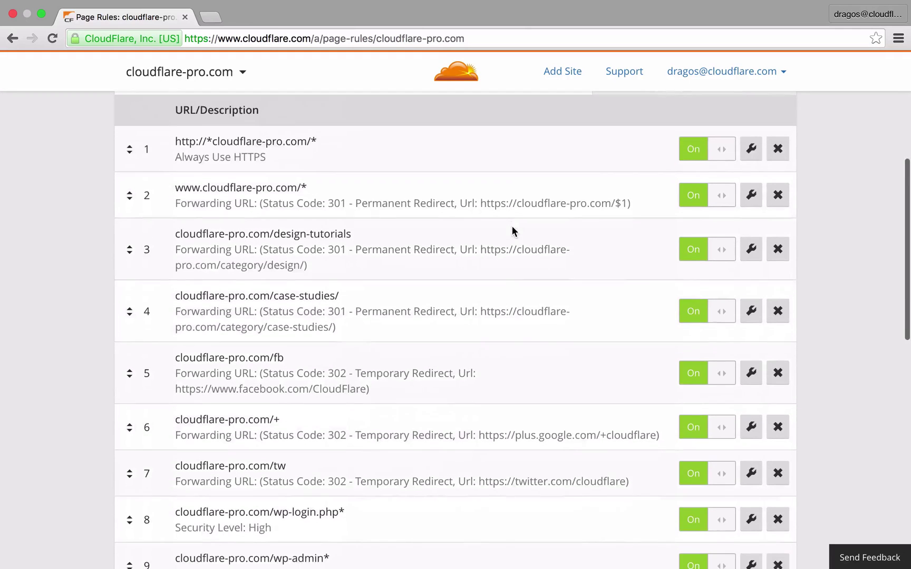
pyautogui.click(751, 519)
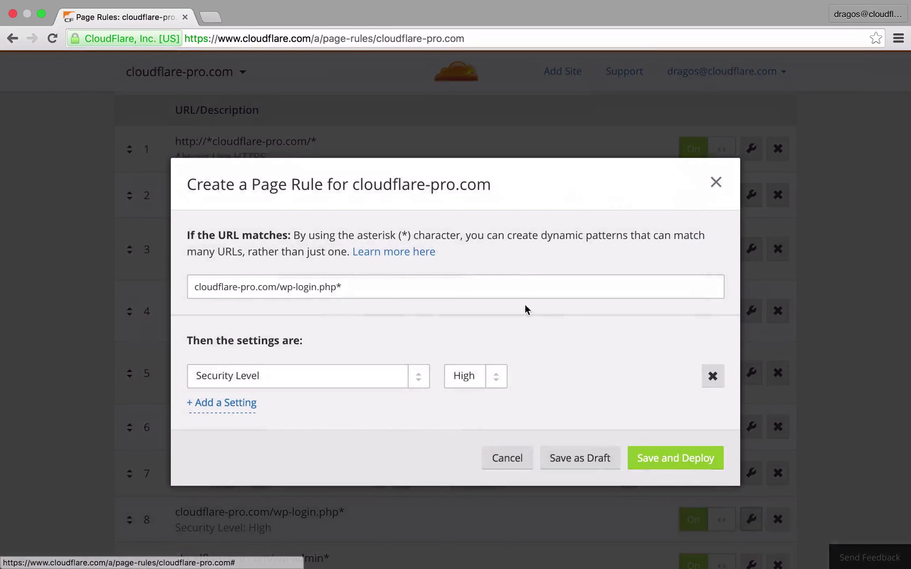
pyautogui.moveTo(194, 287); pyautogui.dragTo(296, 282)
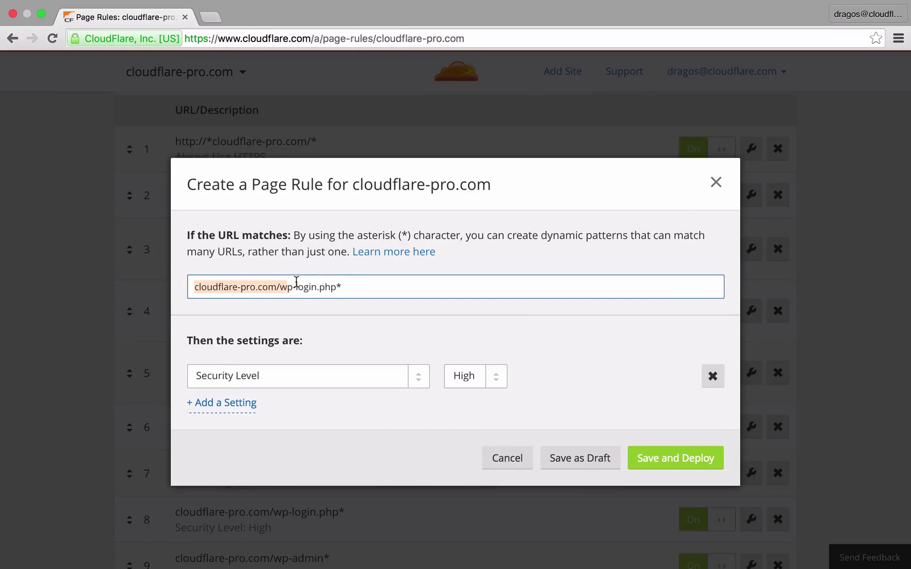
# Load the WordPress login and lost-password pages to test access.
pyautogui.click(350, 285)
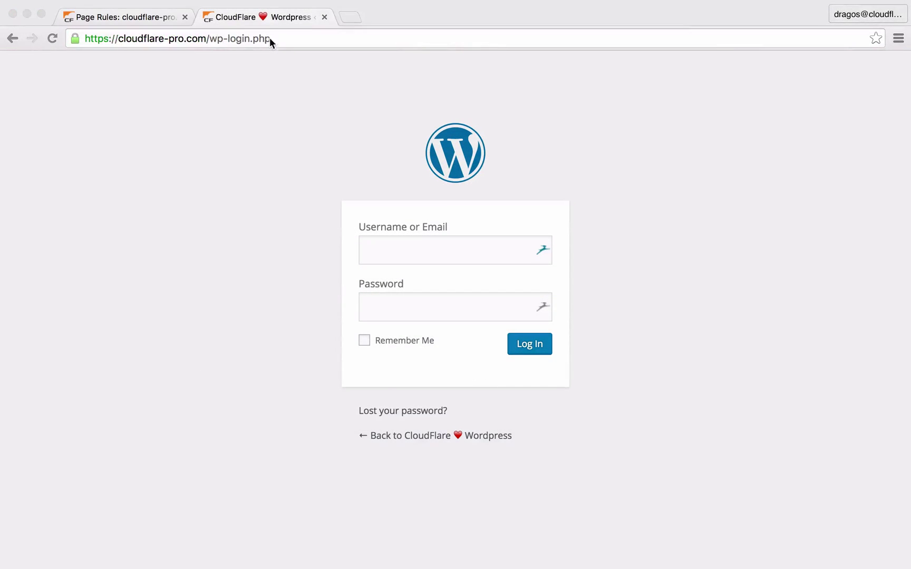
pyautogui.click(269, 39)
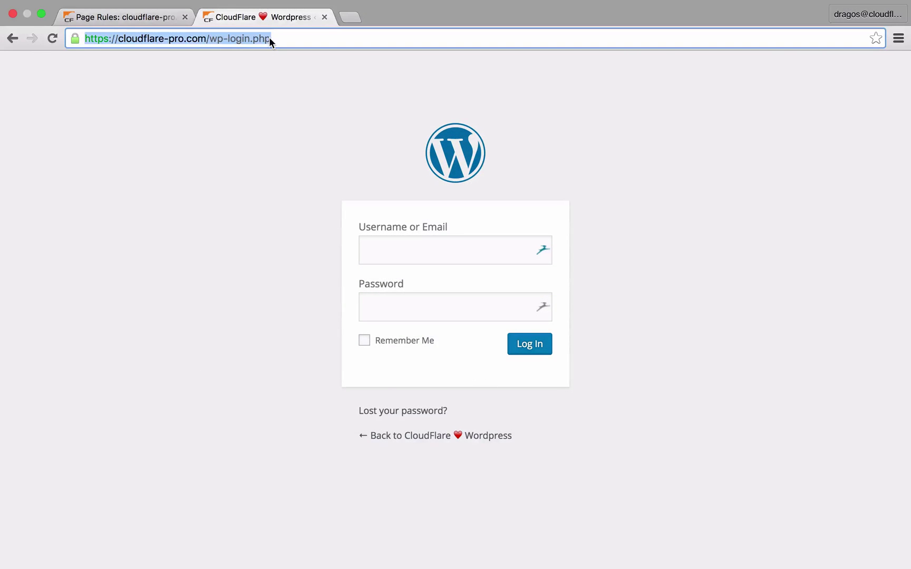
pyautogui.click(424, 412)
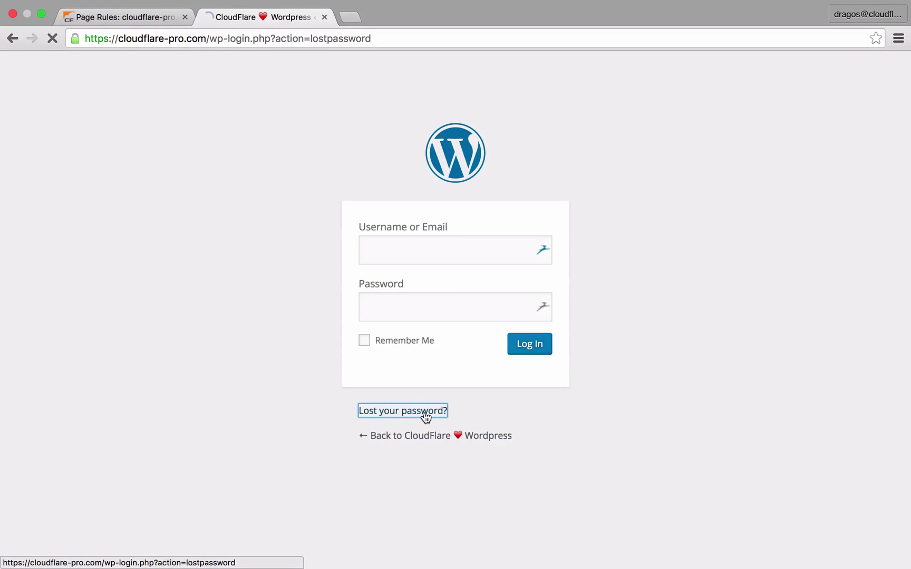
pyautogui.click(344, 39)
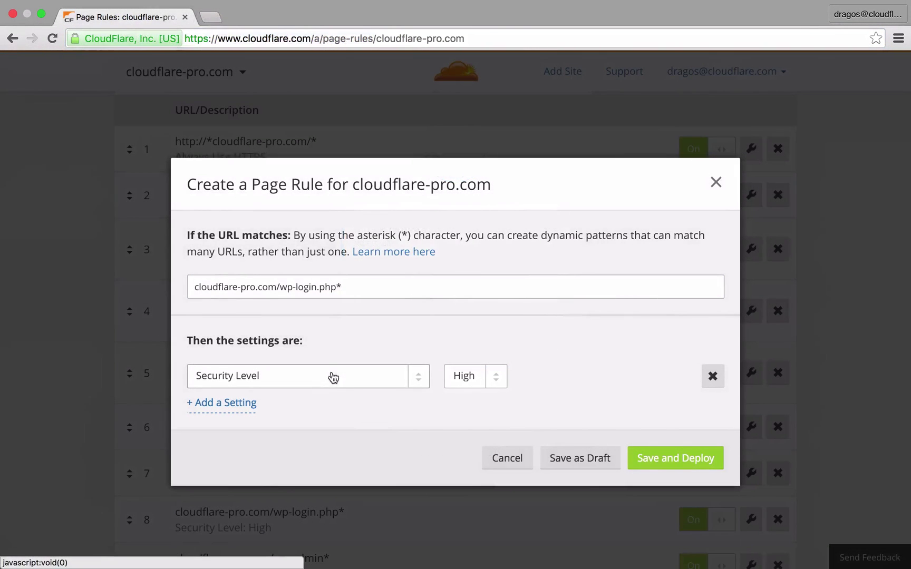
# Keep Security Level High on the wp-login.php* rule and save and deploy it.
pyautogui.click(333, 377)
pyautogui.click(347, 363)
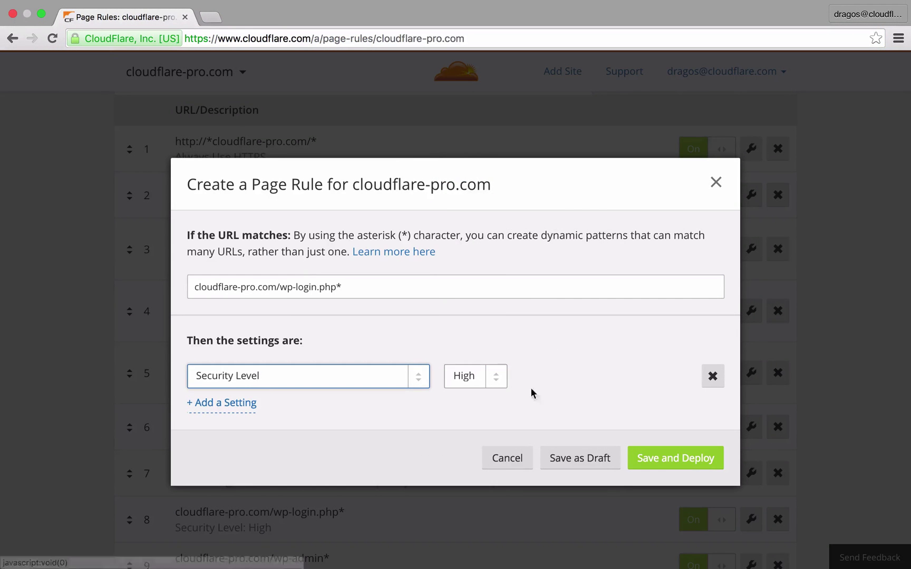
pyautogui.click(664, 457)
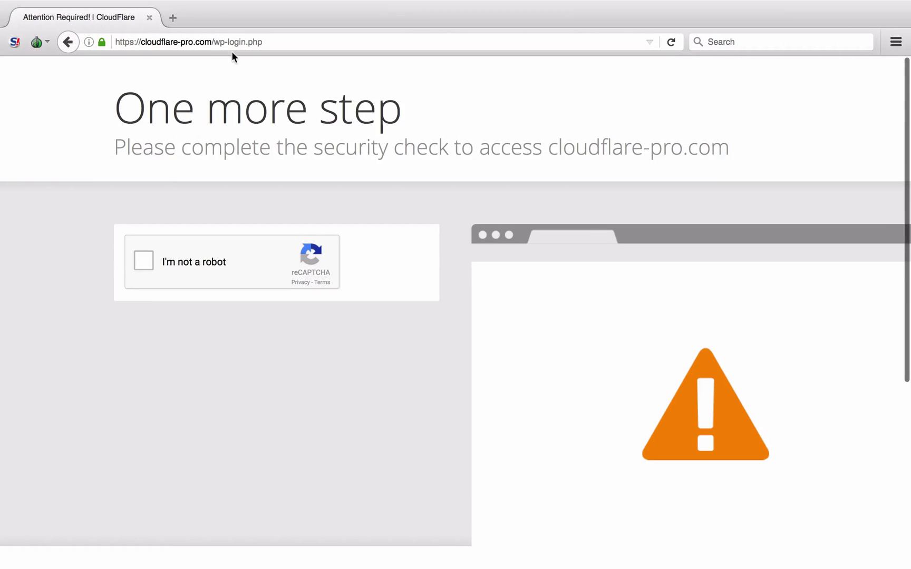
# Pass the reCAPTCHA check on the login page and scroll the Threat Scores article.
pyautogui.click(143, 260)
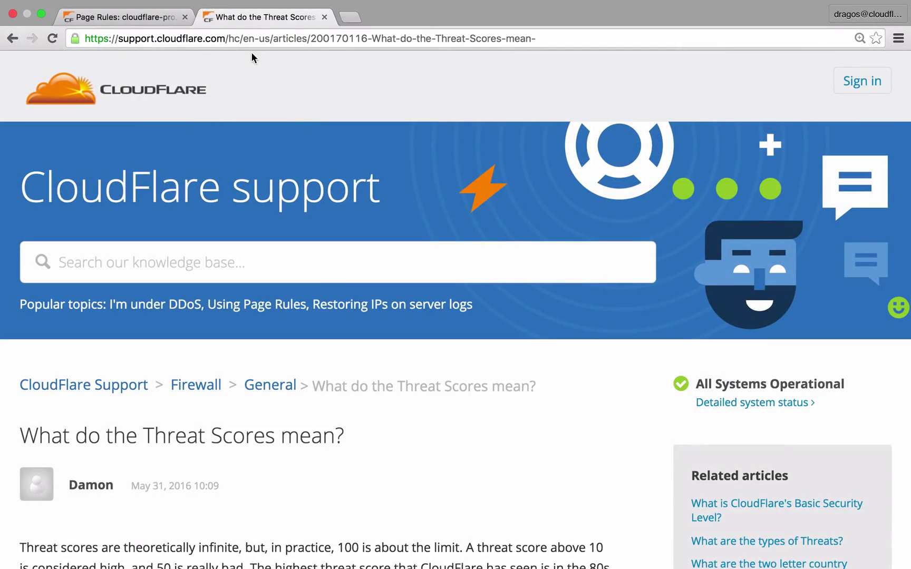
pyautogui.scroll(-10, 314, 121)
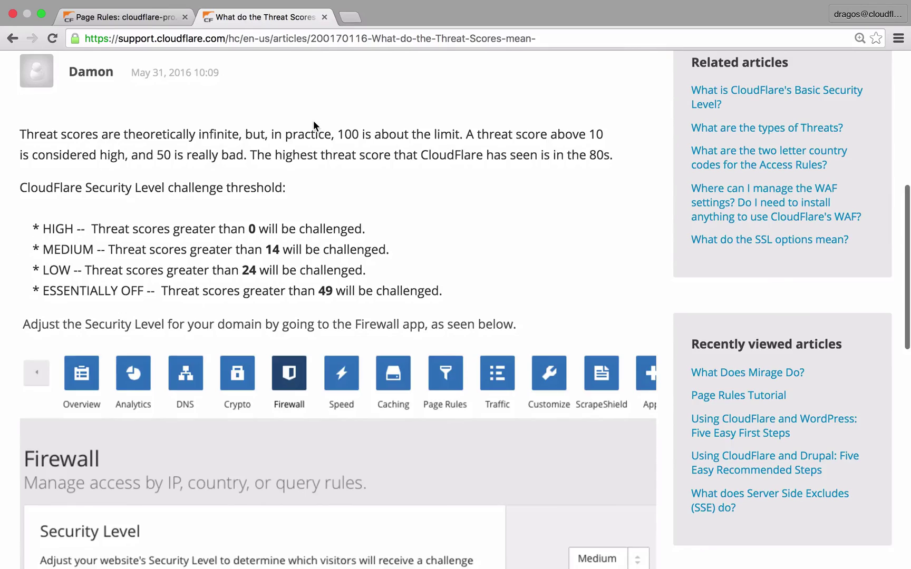
pyautogui.scroll(2, 313, 125)
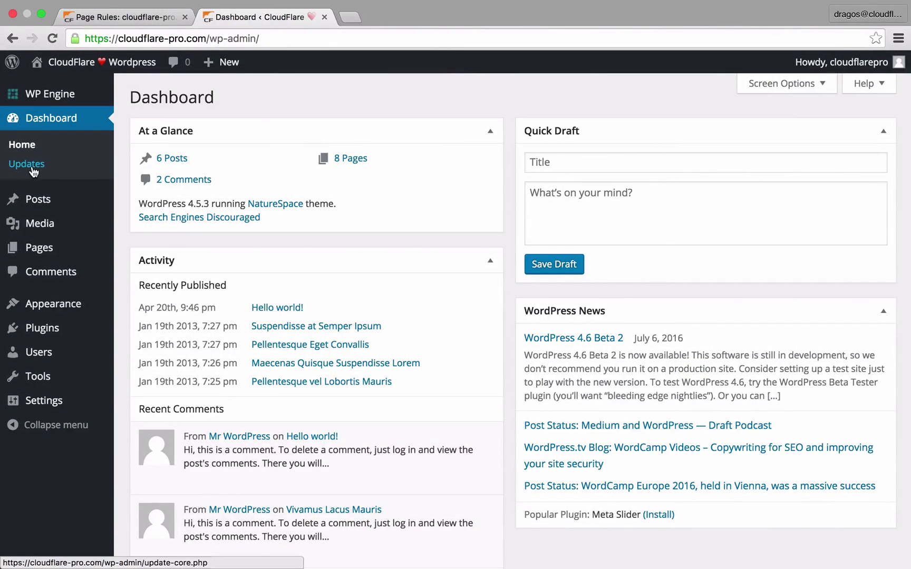
# Deploy the wp-admin* rule with Security Level High and Cache Level Bypass.
pyautogui.click(31, 170)
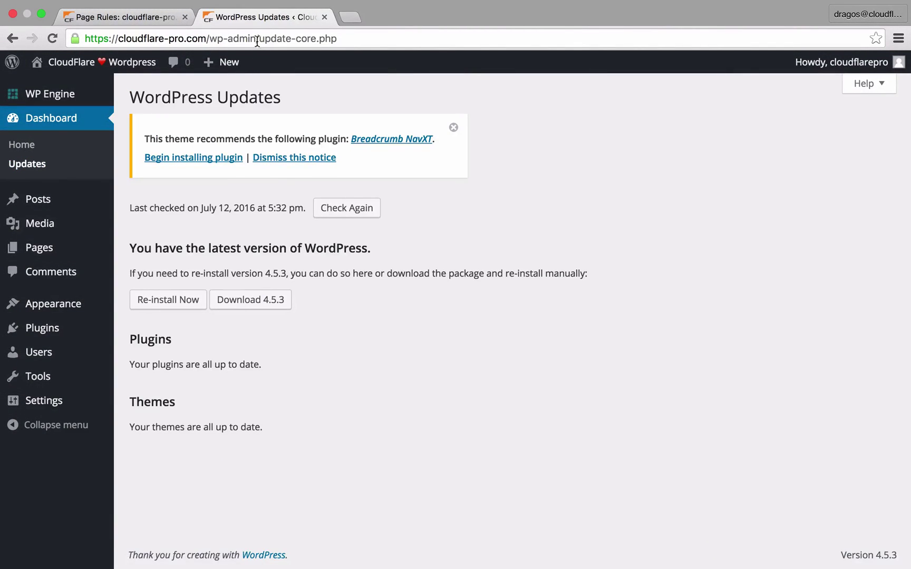
pyautogui.moveTo(258, 38); pyautogui.dragTo(368, 39)
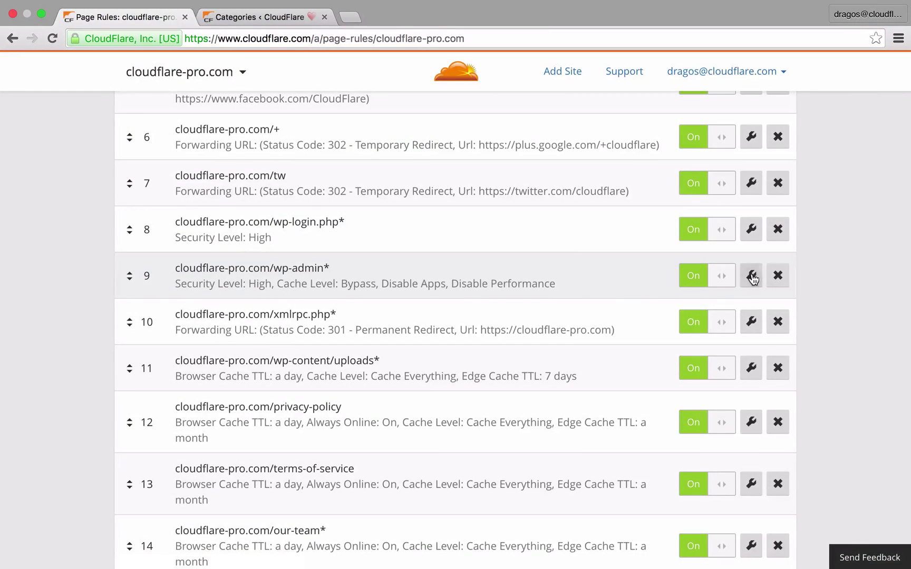
pyautogui.click(751, 276)
pyautogui.click(505, 372)
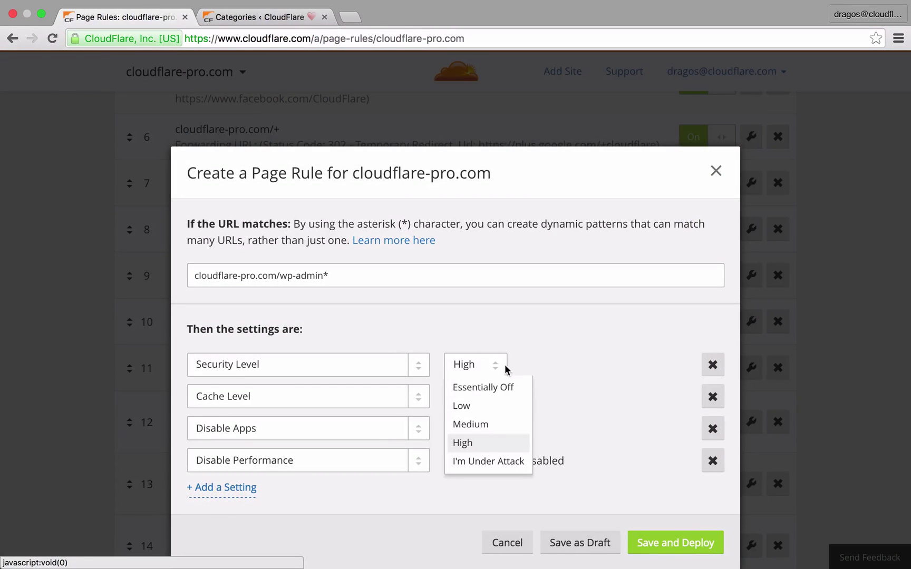
pyautogui.click(509, 444)
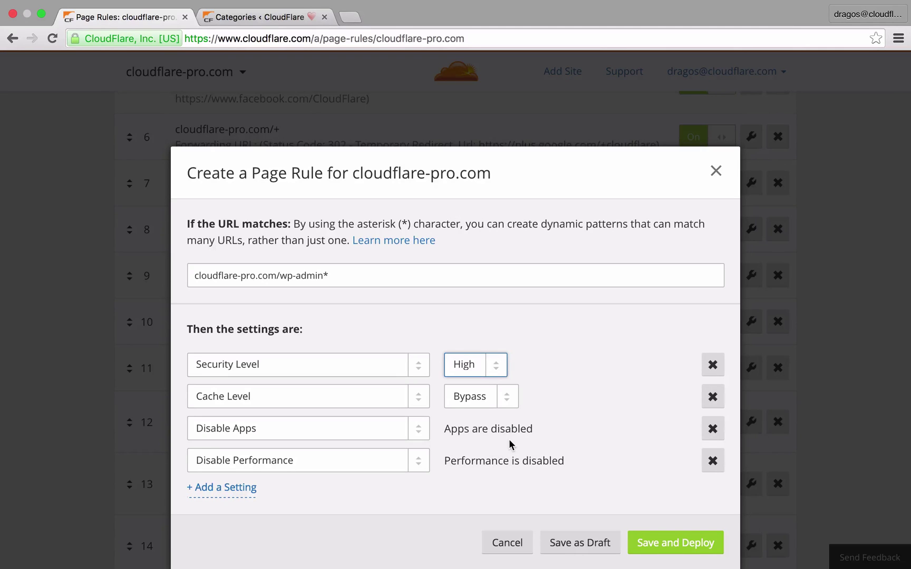
pyautogui.click(511, 401)
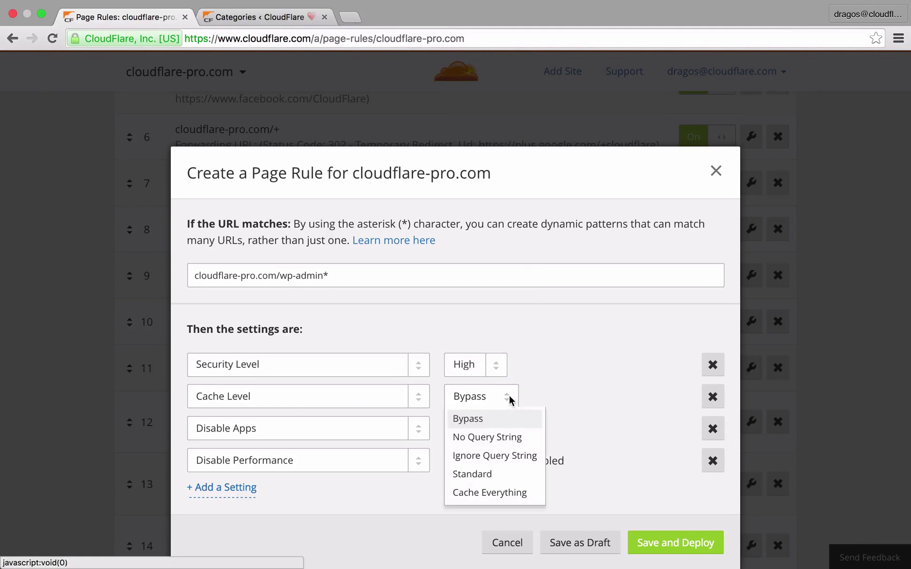
pyautogui.click(488, 422)
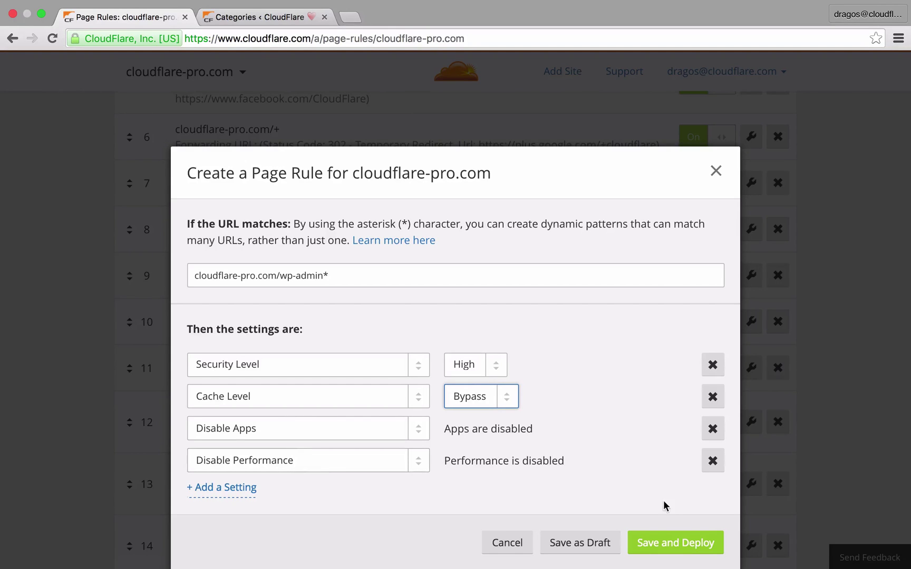
pyautogui.click(667, 546)
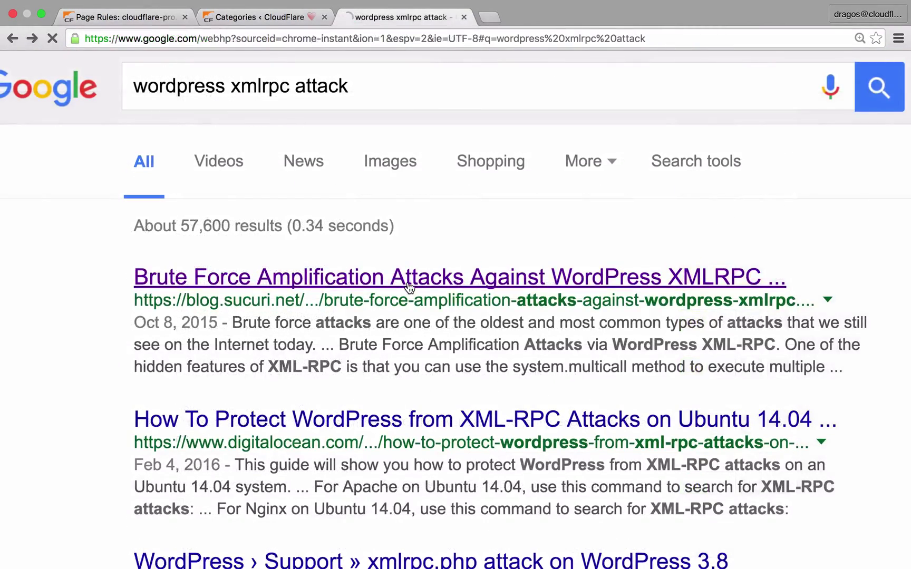
# Read the Sucuri article on XMLRPC brute force attacks and check WordPress Discussion settings.
pyautogui.click(408, 285)
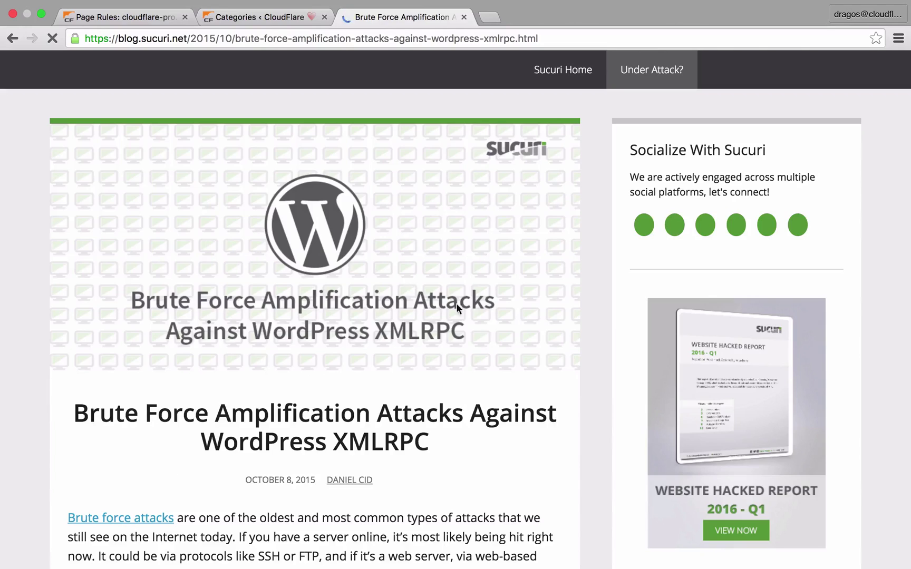
pyautogui.scroll(-3, 605, 502)
pyautogui.scroll(-10, 606, 499)
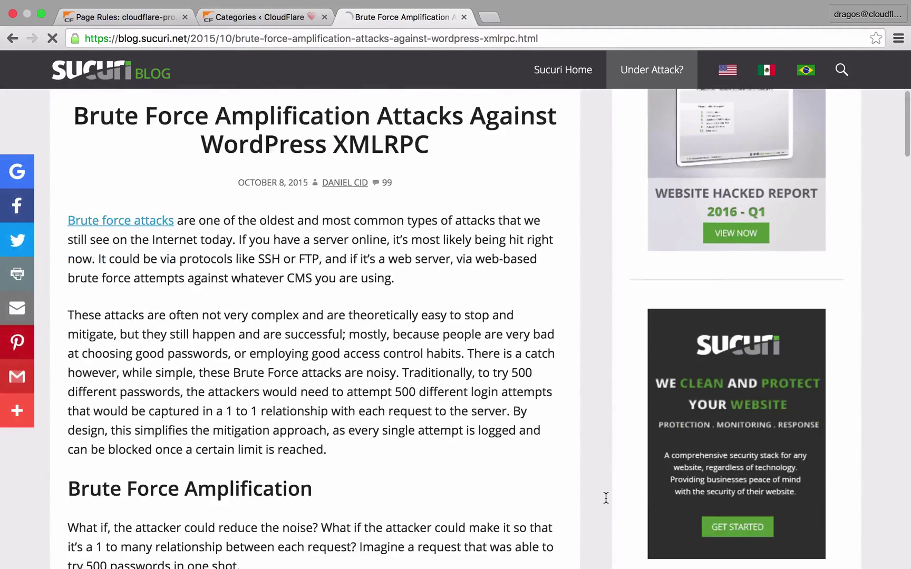
pyautogui.scroll(-15, 605, 497)
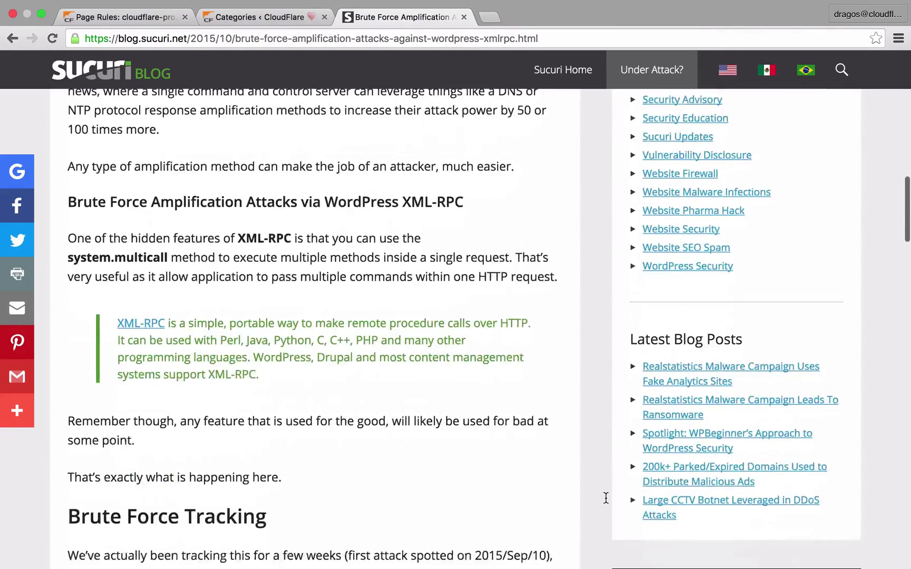
pyautogui.moveTo(77, 407)
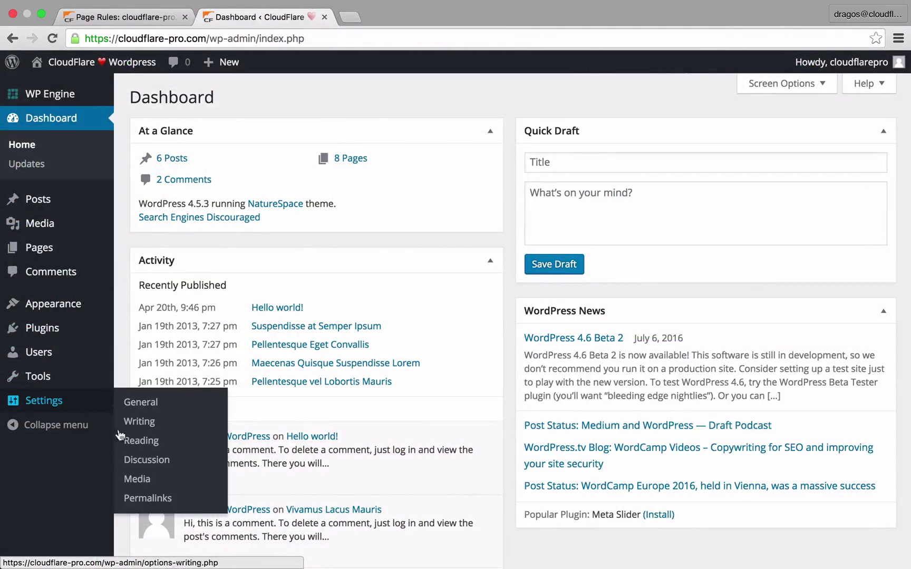
pyautogui.click(140, 462)
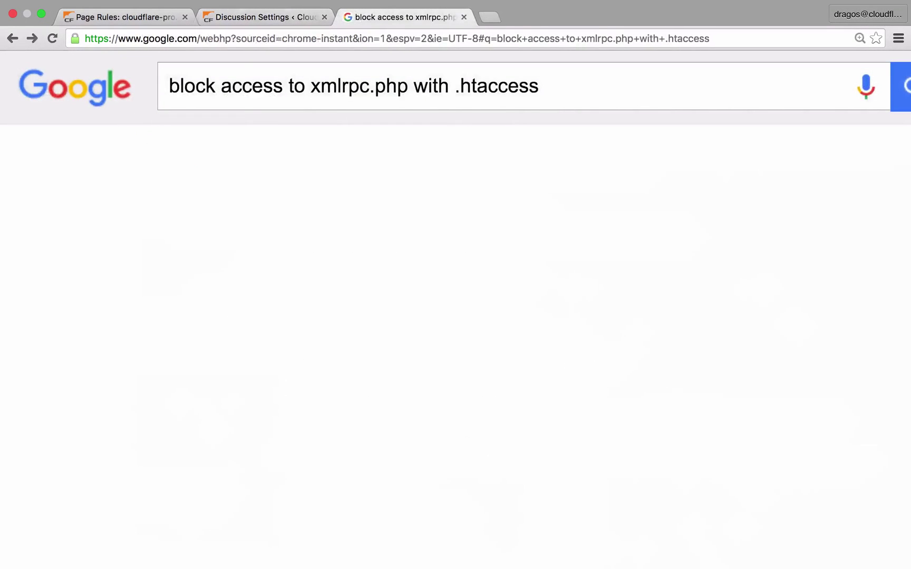
# Read the wordpress.org forum thread on preventing xmlrpc.php attacks.
pyautogui.click(371, 278)
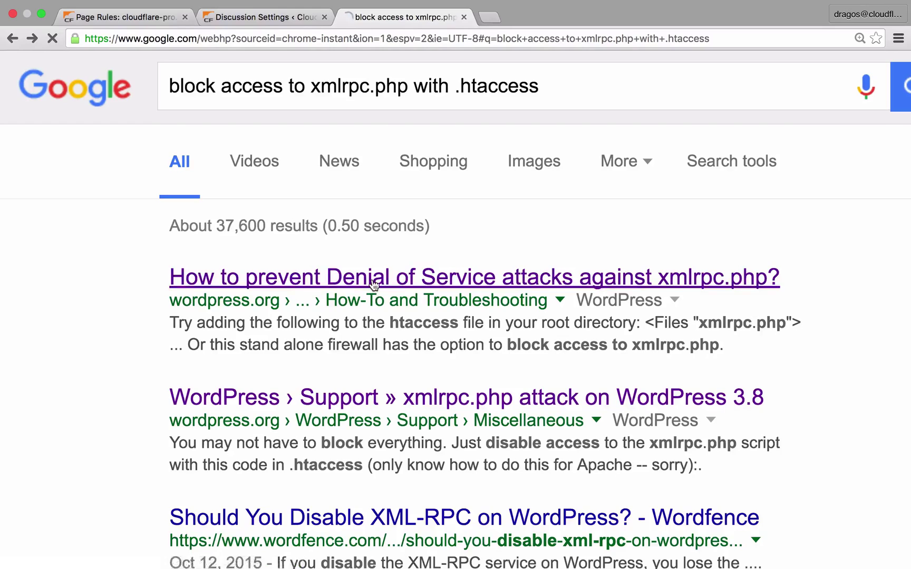
pyautogui.scroll(-4, 686, 315)
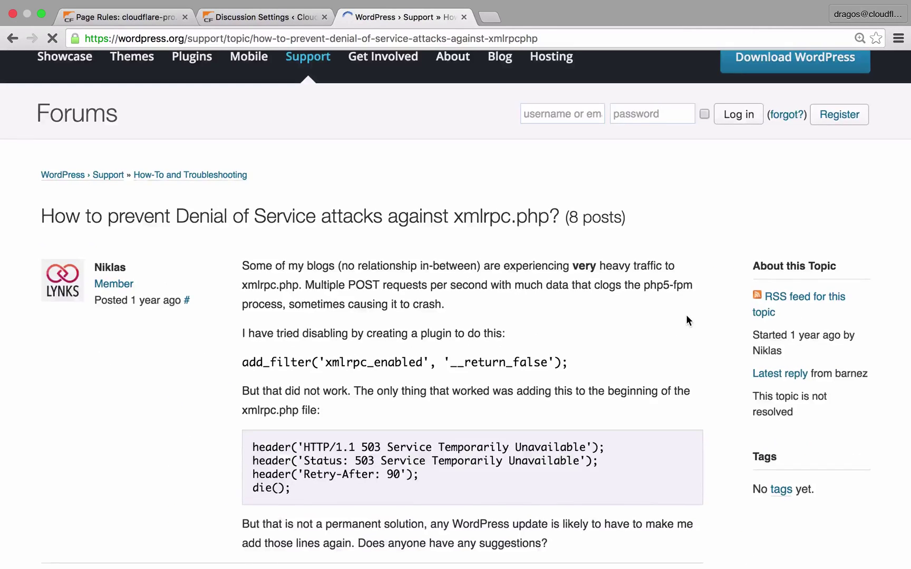
pyautogui.scroll(-4, 686, 316)
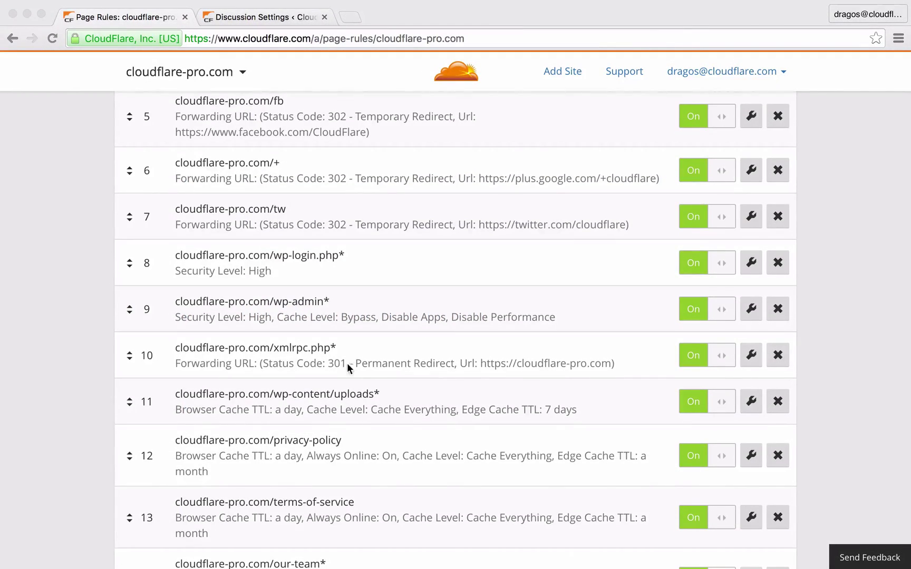
pyautogui.click(750, 356)
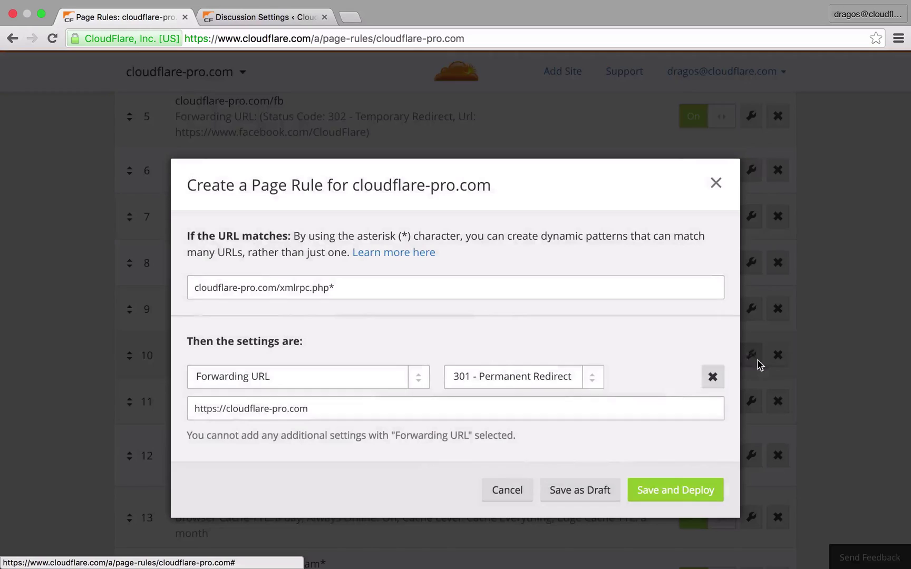
pyautogui.moveTo(283, 289); pyautogui.dragTo(349, 287)
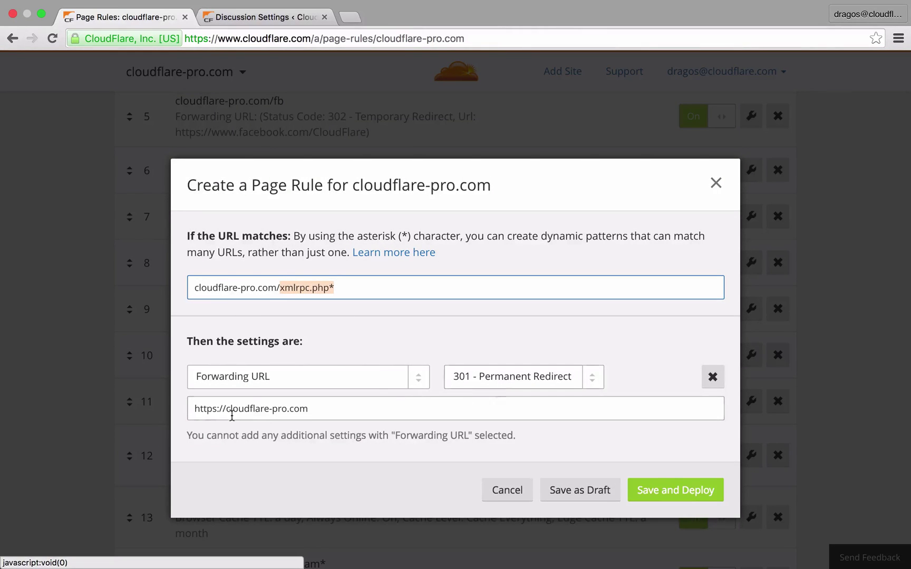
pyautogui.moveTo(191, 409); pyautogui.dragTo(327, 407)
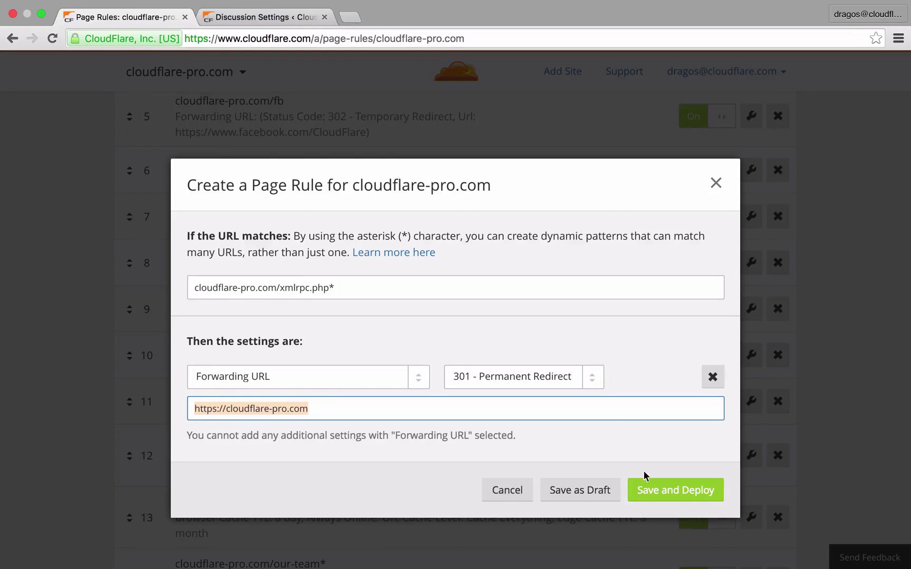
pyautogui.click(654, 490)
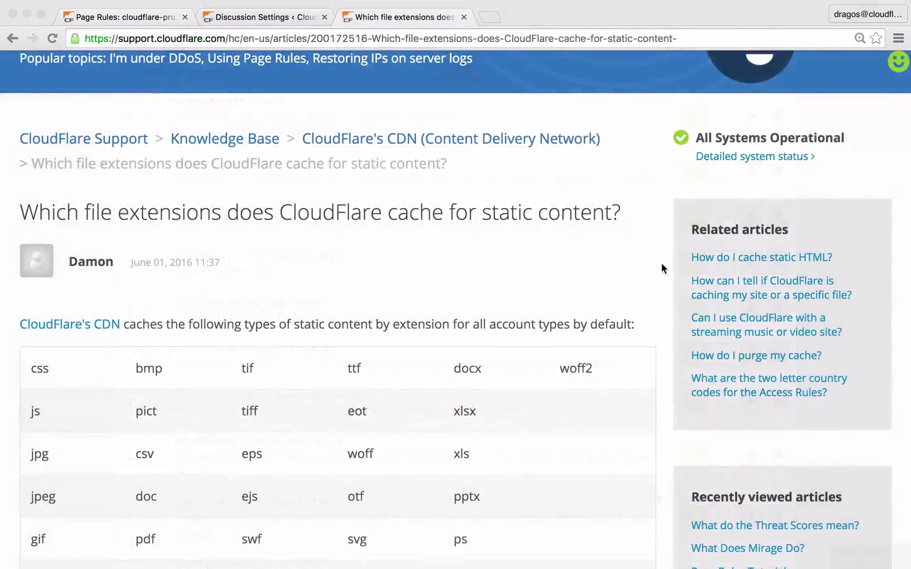
# Scroll from the cached extensions article to the Cache everything section of the custom caching options article.
pyautogui.scroll(-3, 661, 264)
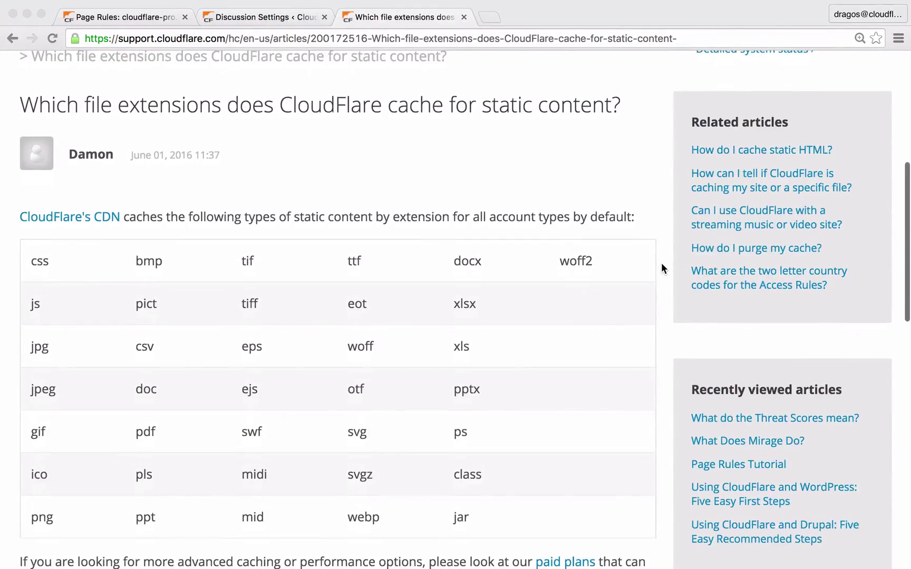
pyautogui.scroll(-3, 661, 263)
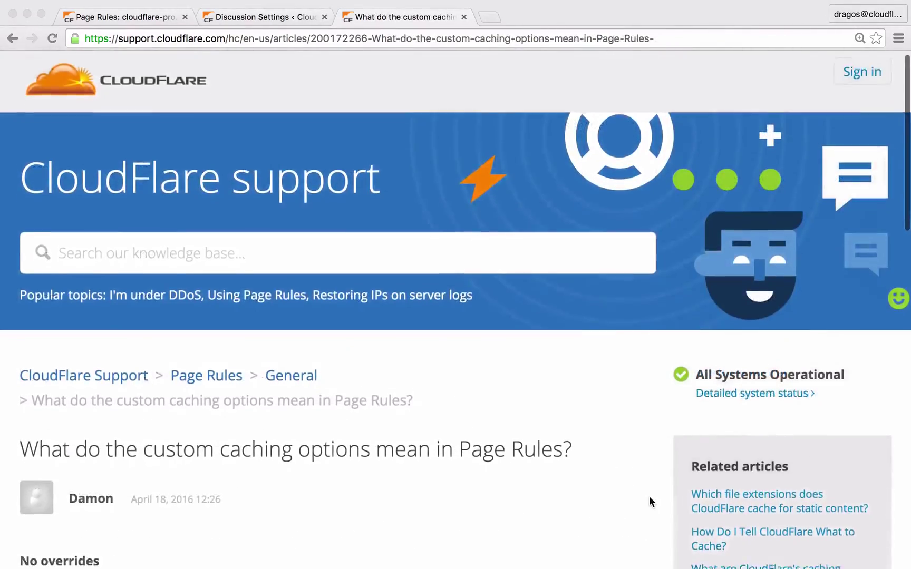
pyautogui.scroll(-3, 649, 496)
pyautogui.scroll(-9, 649, 496)
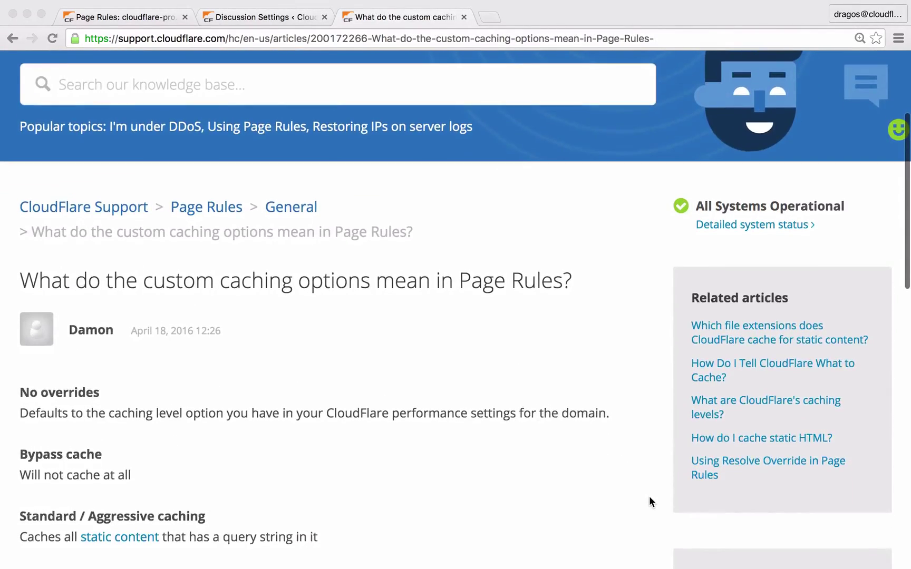
pyautogui.scroll(-6, 649, 496)
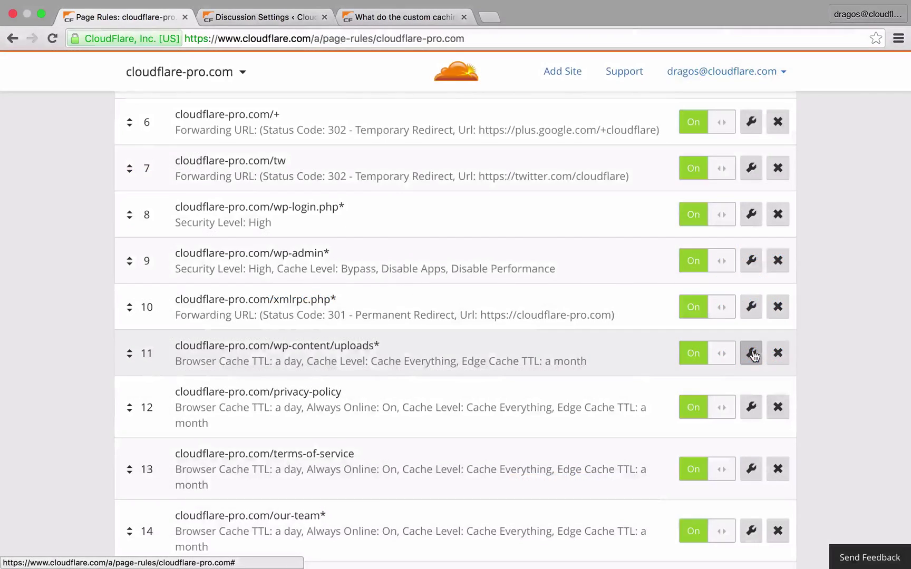
# Open the wp-content/uploads* rule and review its URL pattern.
pyautogui.click(752, 353)
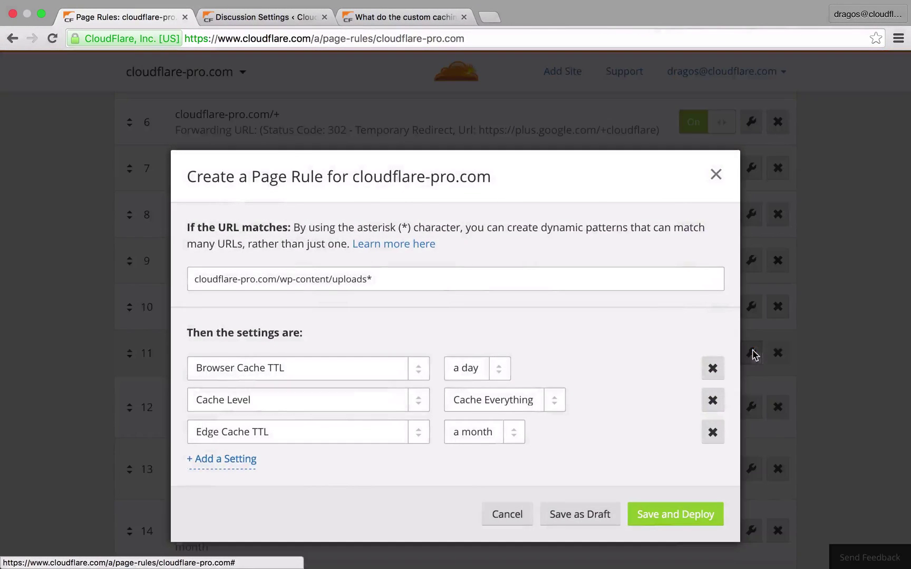
pyautogui.click(335, 278)
pyautogui.moveTo(335, 278); pyautogui.dragTo(387, 278)
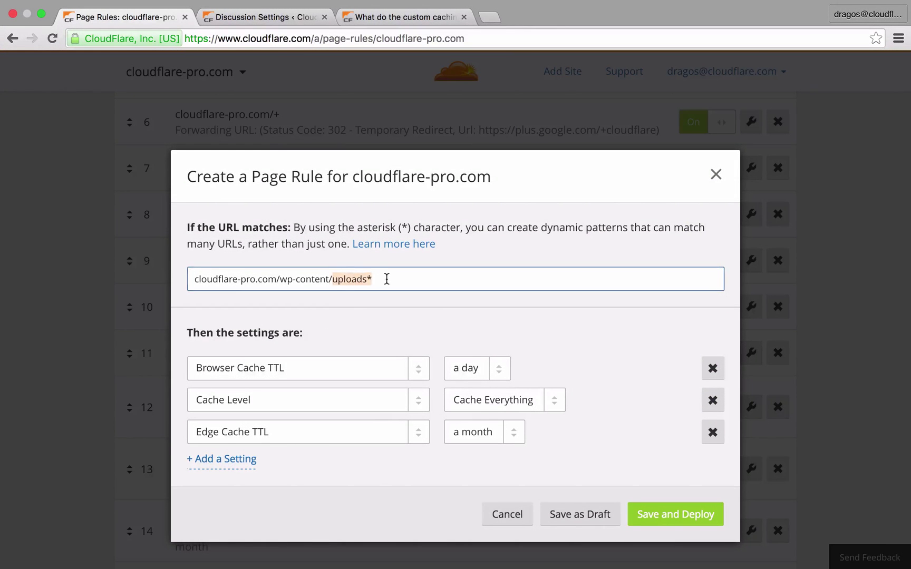
pyautogui.click(394, 332)
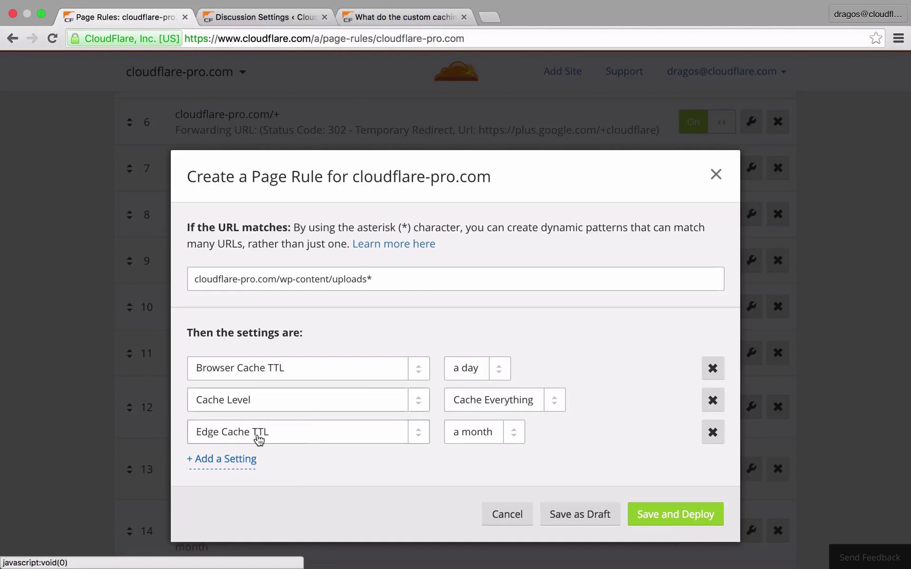
# Keep the third setting as Edge Cache TTL a month, then save and deploy.
pyautogui.click(311, 431)
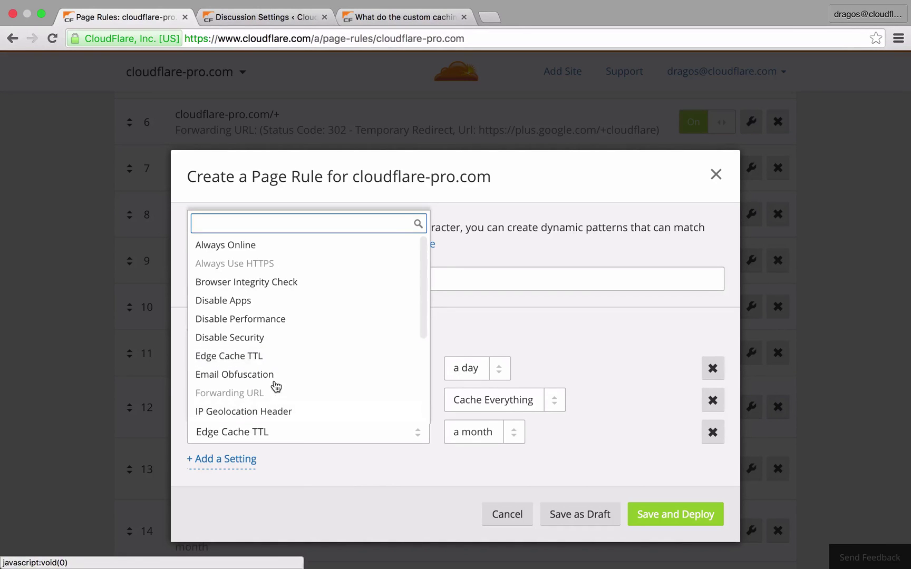
pyautogui.click(275, 357)
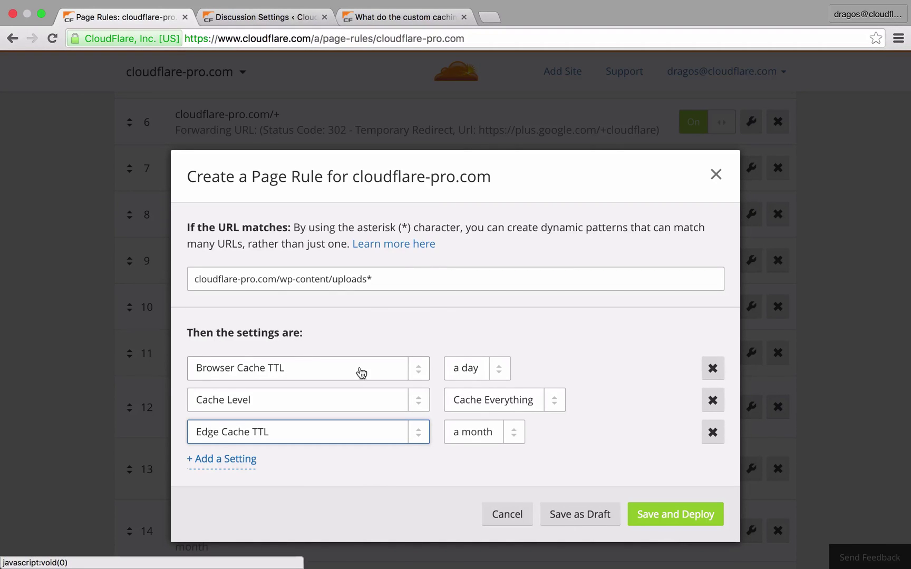
pyautogui.click(515, 431)
pyautogui.scroll(4, 515, 407)
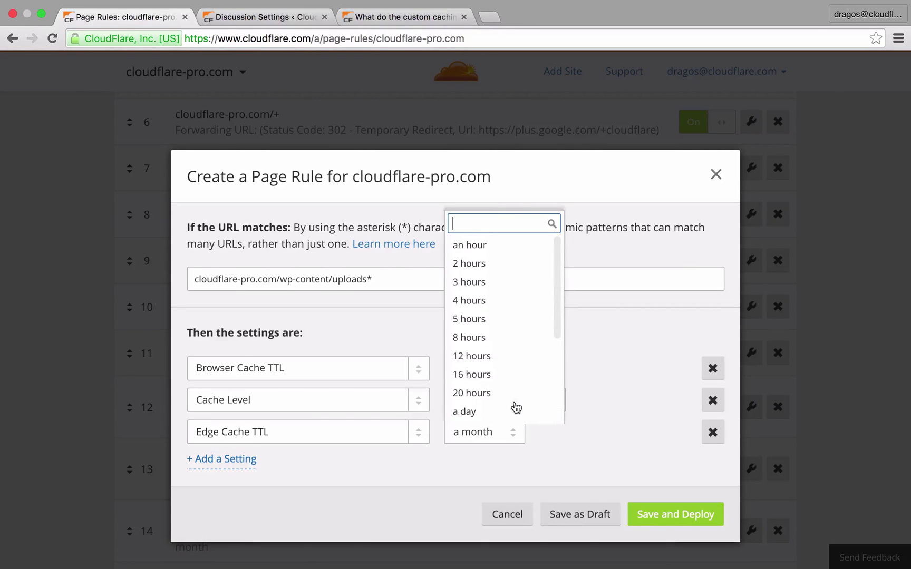
pyautogui.scroll(-3, 516, 408)
pyautogui.click(505, 411)
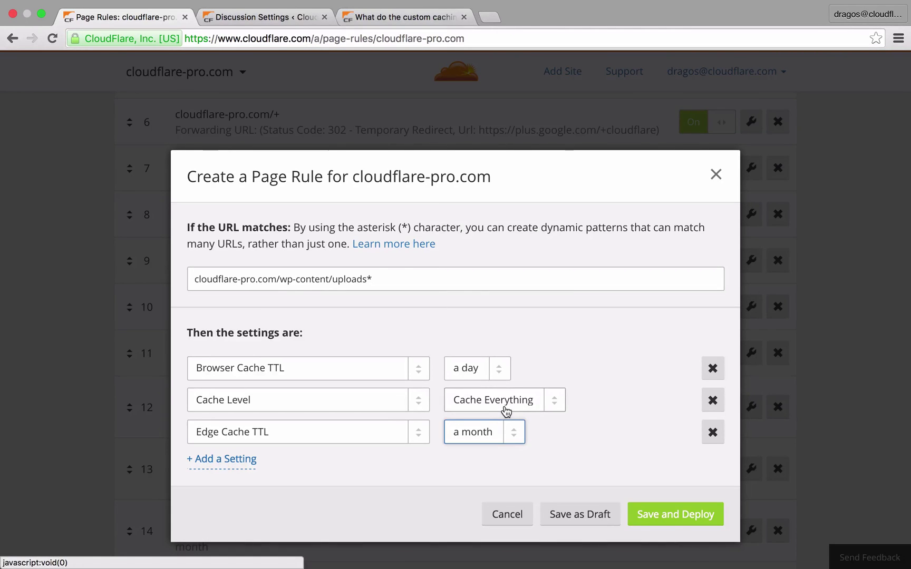
pyautogui.click(531, 349)
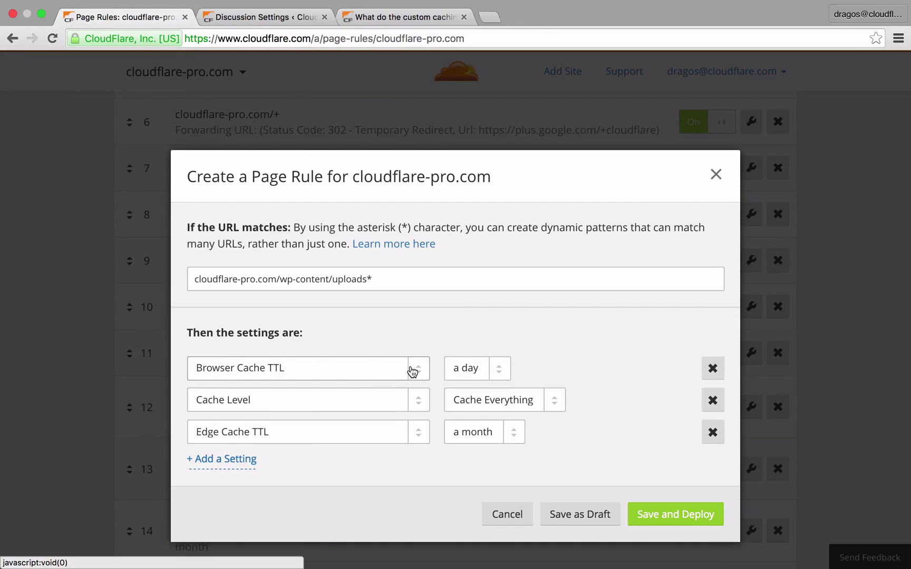
pyautogui.scroll(-2, 416, 373)
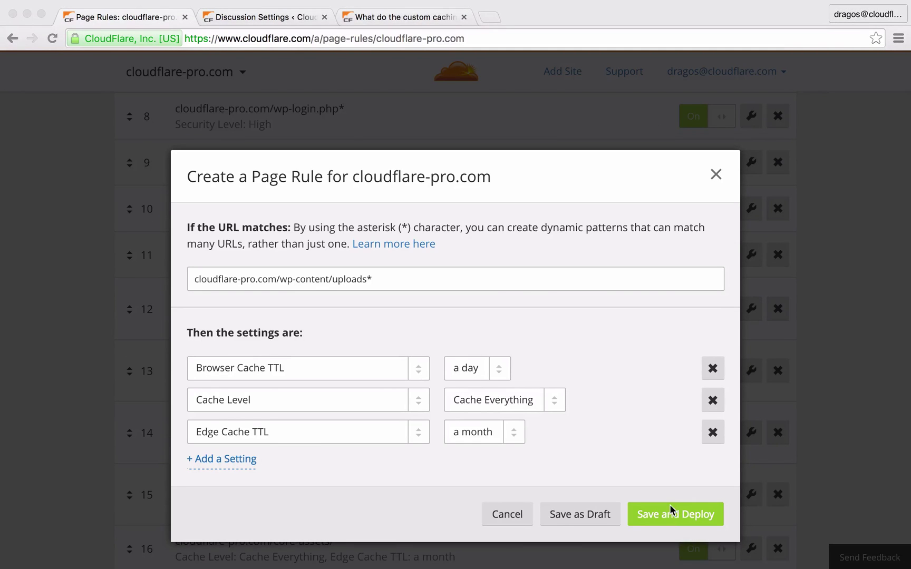
pyautogui.click(670, 518)
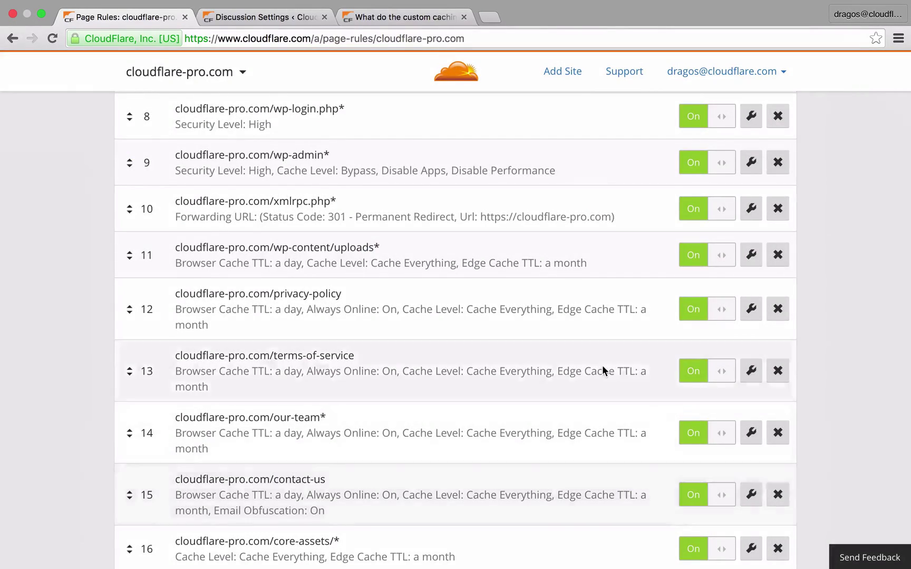
pyautogui.scroll(10, 602, 371)
pyautogui.scroll(2, 602, 365)
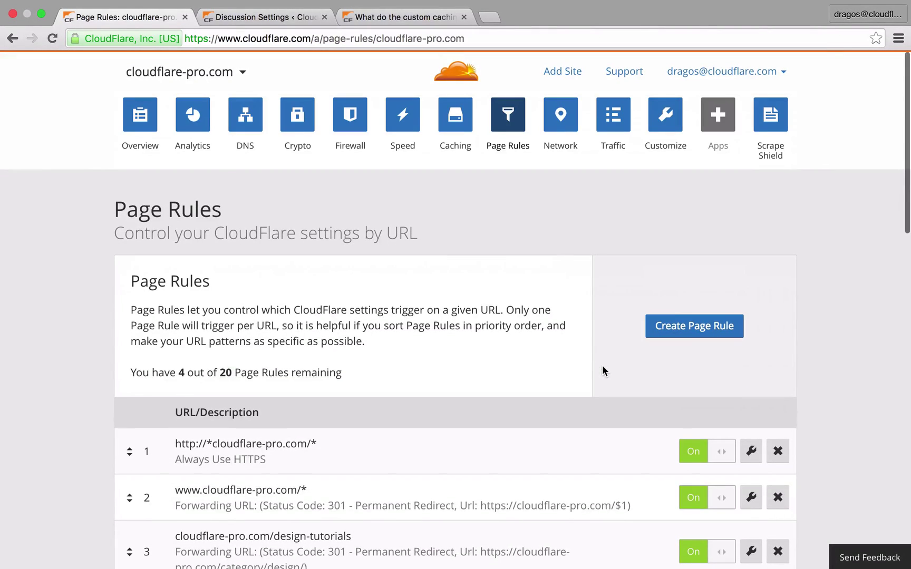
pyautogui.click(468, 122)
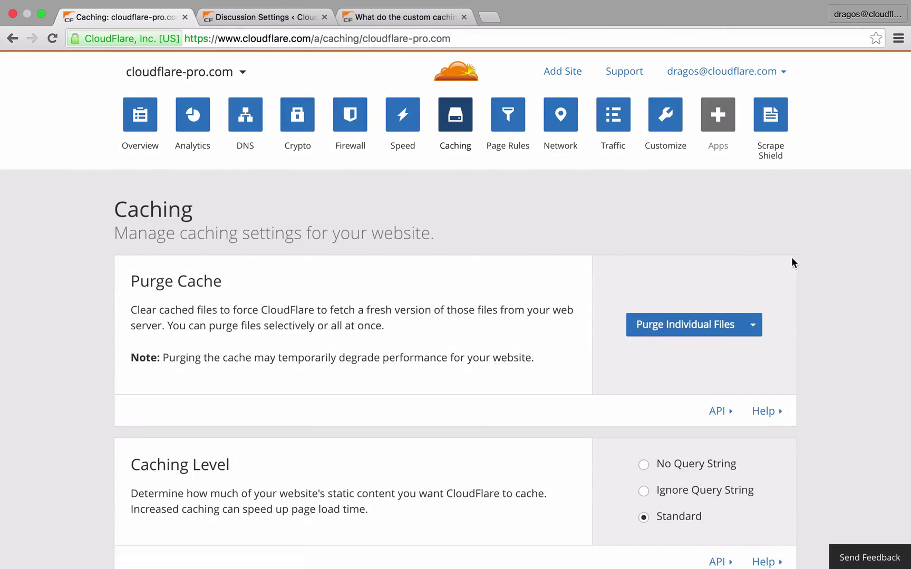
pyautogui.click(709, 327)
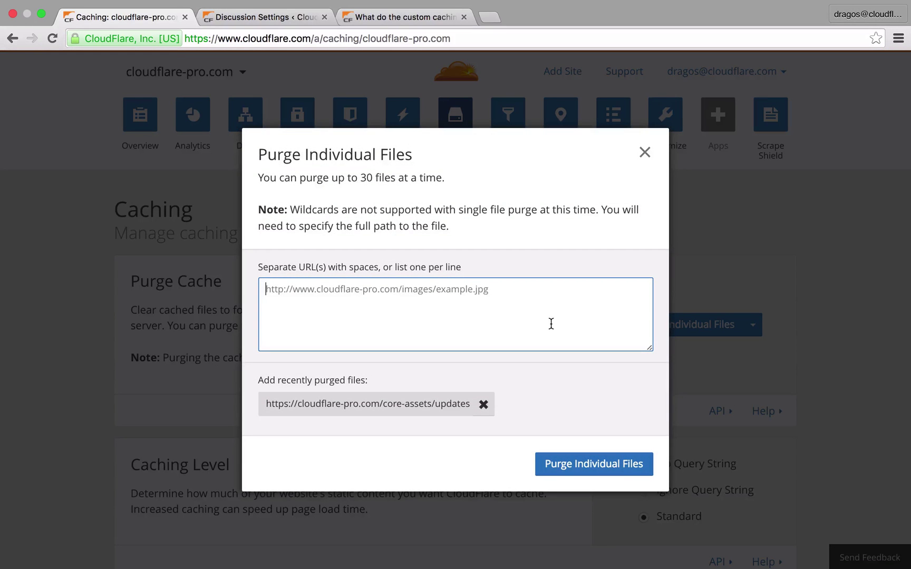
pyautogui.write('https://cloudflare-pro.com/wp-content/uploads/2016')
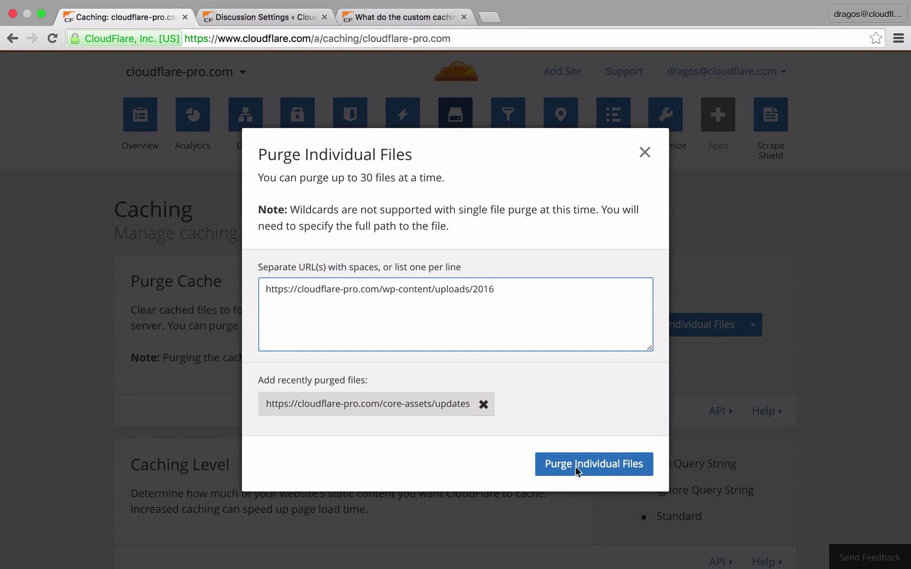
pyautogui.click(576, 466)
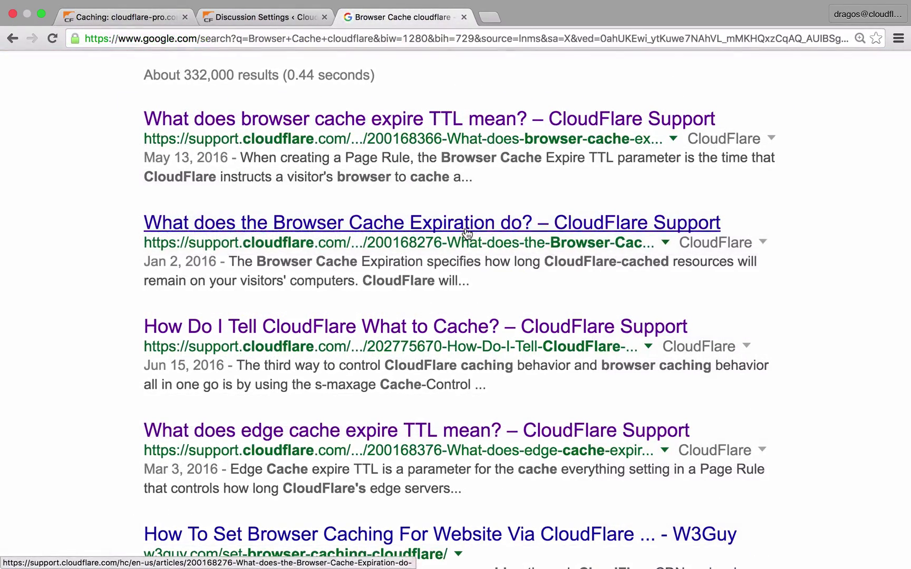
# Read the Browser Cache Expiration article, then set the uploads rule's Browser Cache TTL to a day and deploy.
pyautogui.click(467, 232)
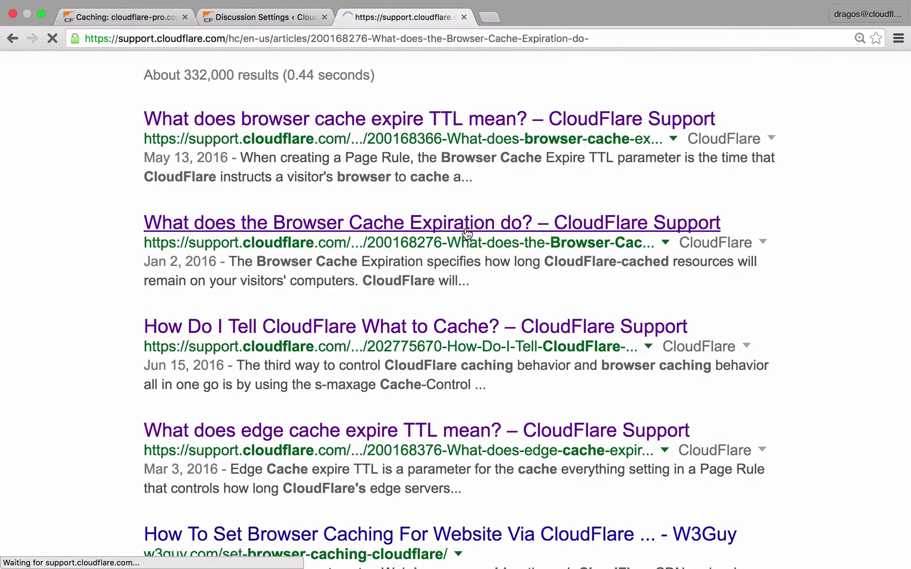
pyautogui.scroll(-6, 480, 448)
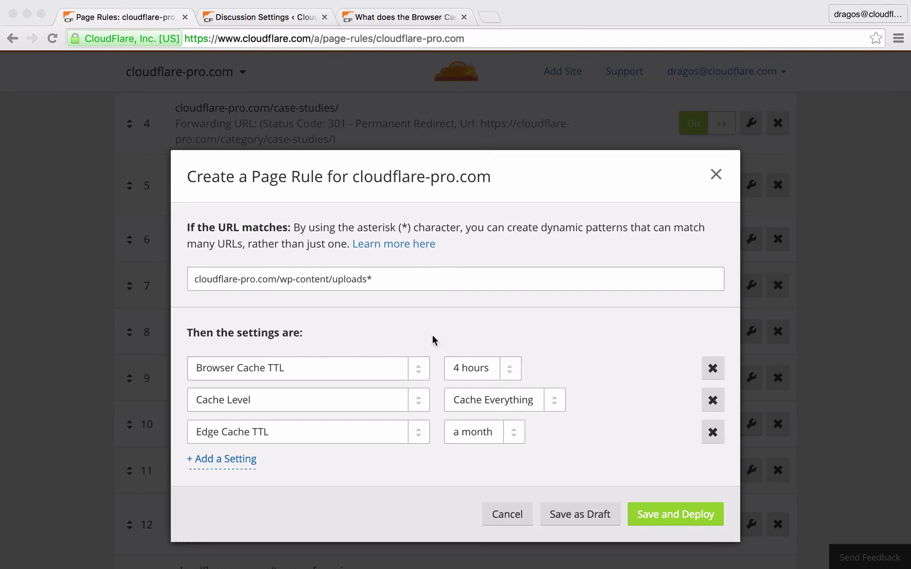
pyautogui.click(510, 369)
pyautogui.scroll(-3, 512, 301)
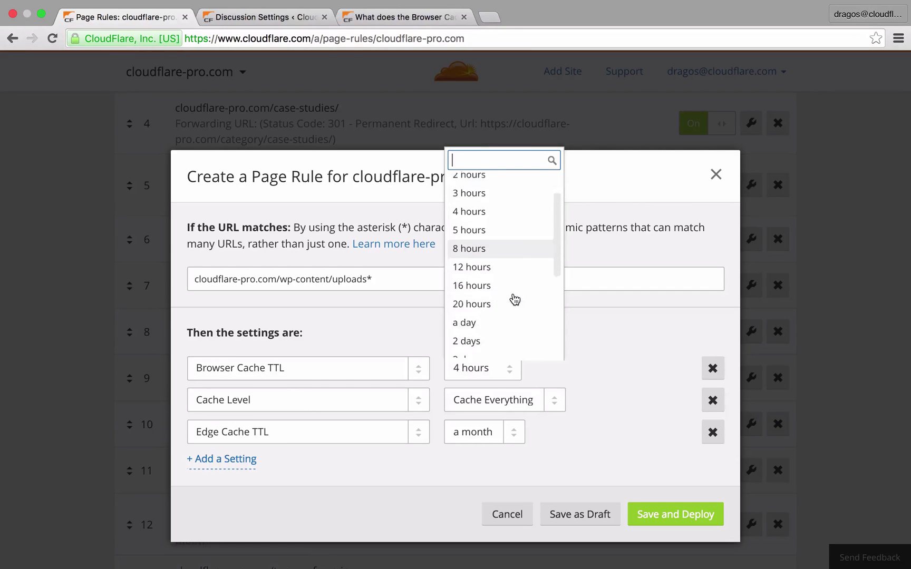
pyautogui.click(499, 284)
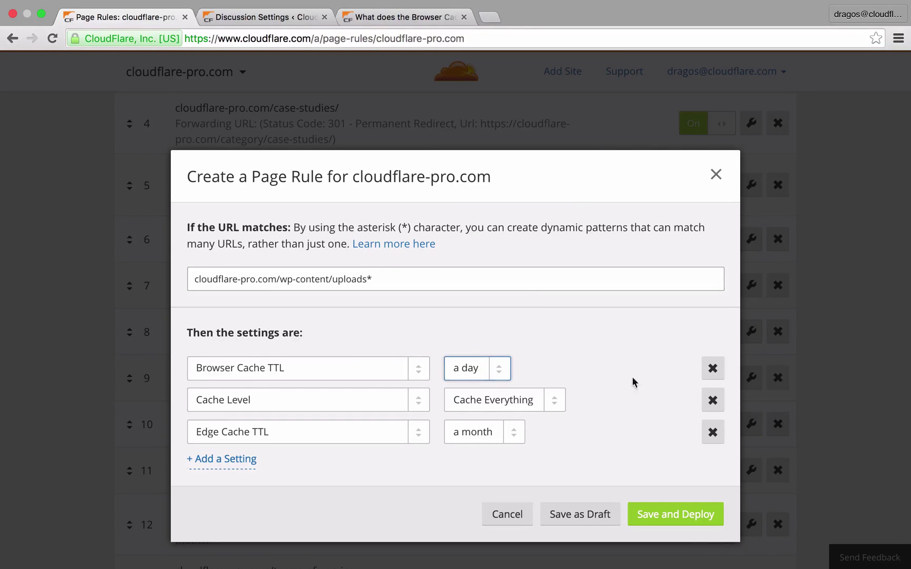
pyautogui.click(691, 514)
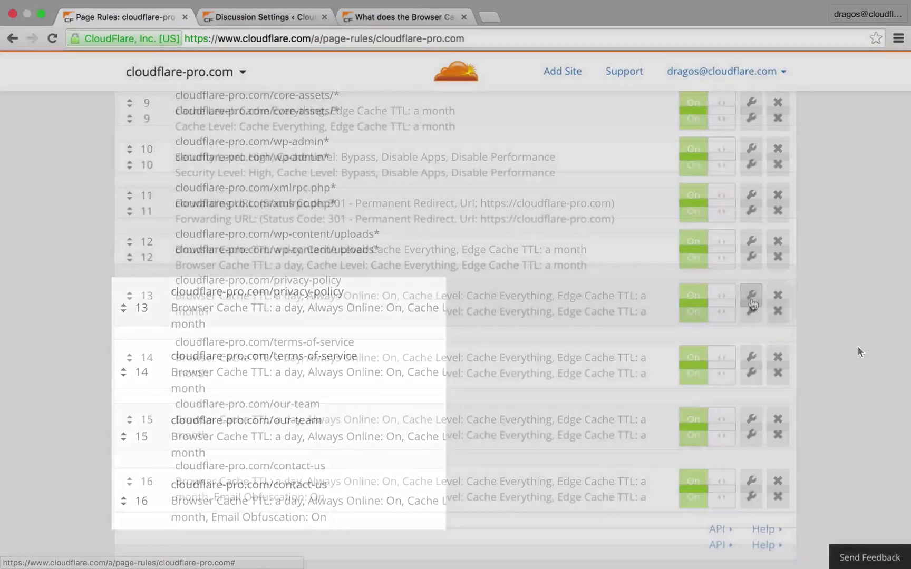
# Open the privacy-policy rule and keep Always Online as its second setting.
pyautogui.click(754, 303)
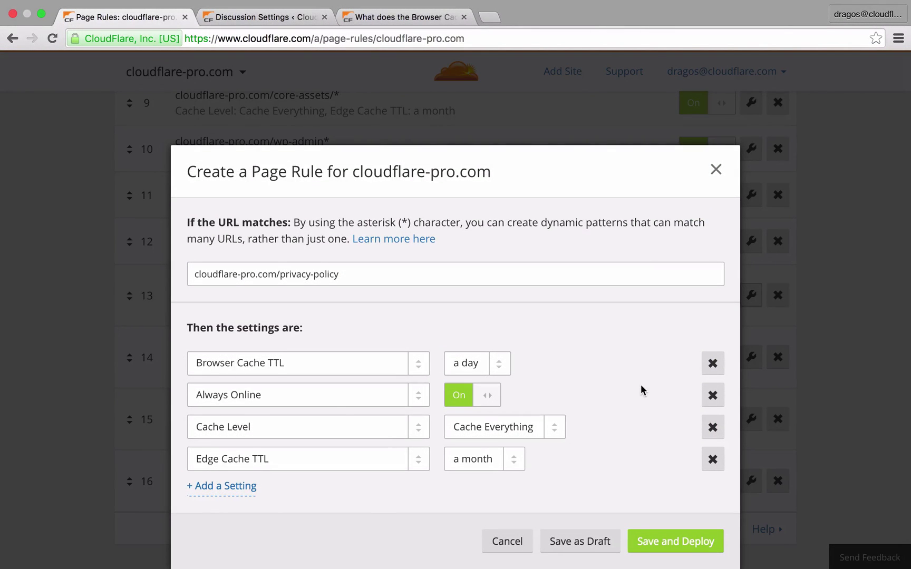
pyautogui.click(415, 395)
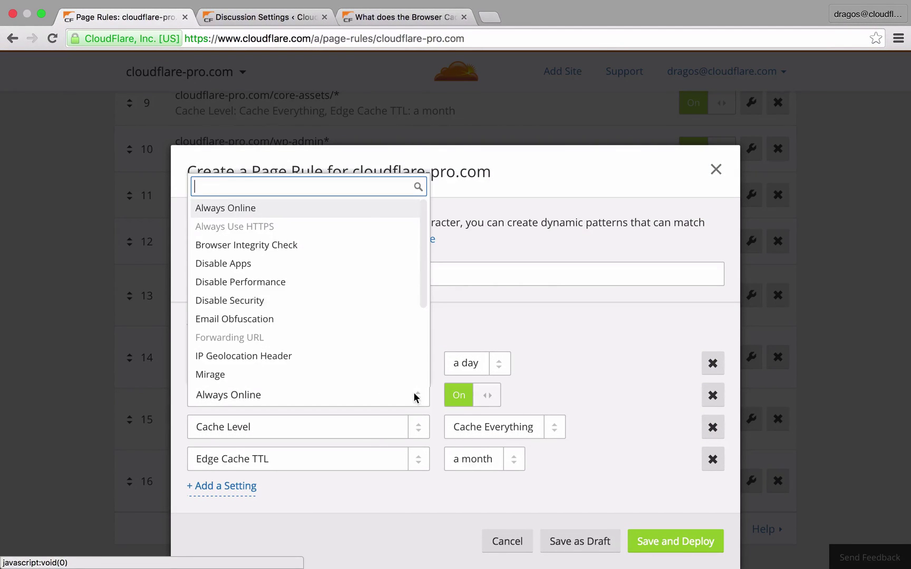
pyautogui.scroll(1, 340, 260)
pyautogui.click(335, 205)
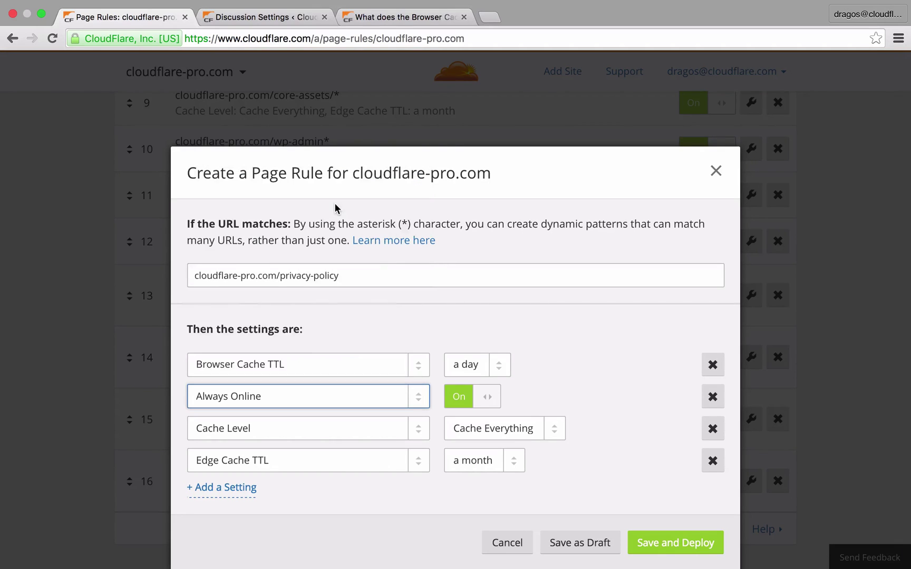
pyautogui.click(578, 407)
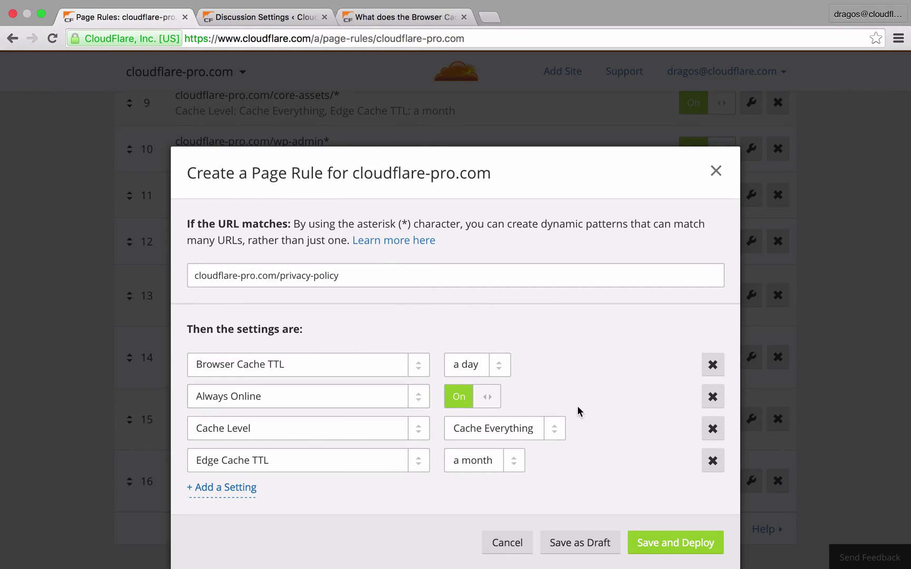
pyautogui.scroll(-1, 577, 411)
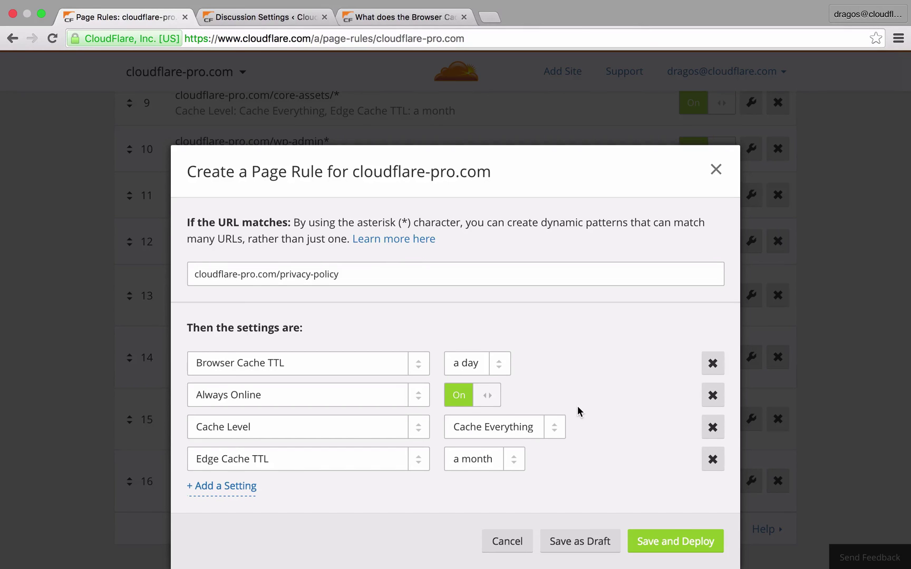
# Confirm Browser Cache TTL a day and Cache Level Cache Everything.
pyautogui.click(490, 372)
pyautogui.scroll(-3, 505, 329)
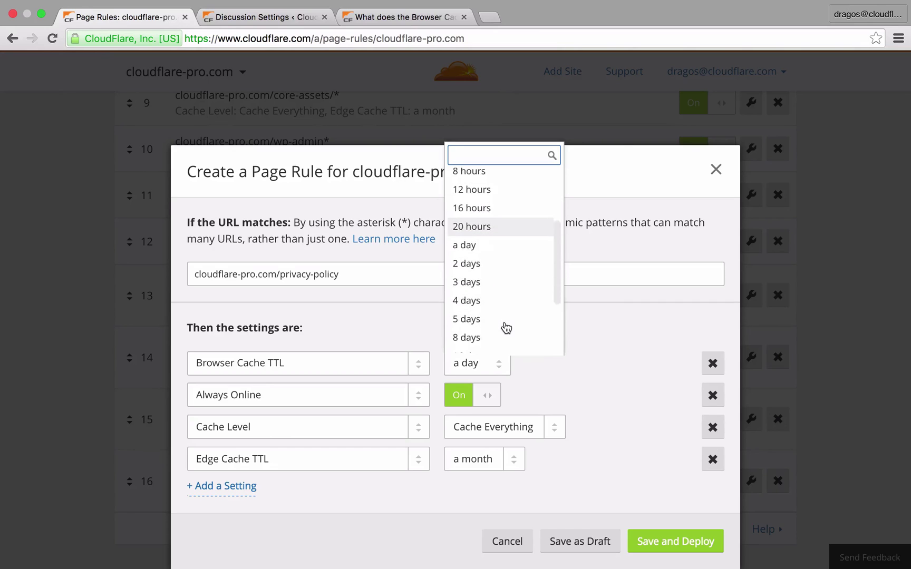
pyautogui.click(494, 217)
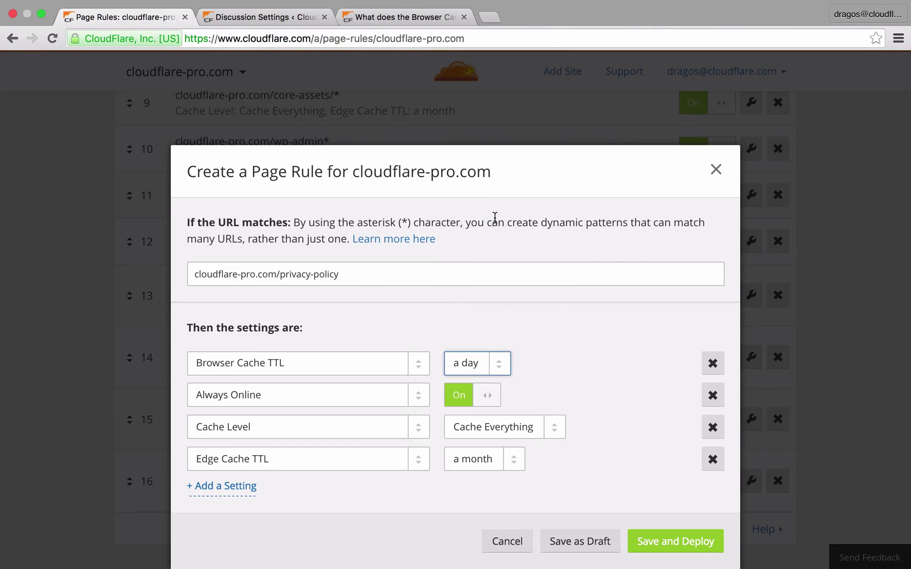
pyautogui.click(557, 429)
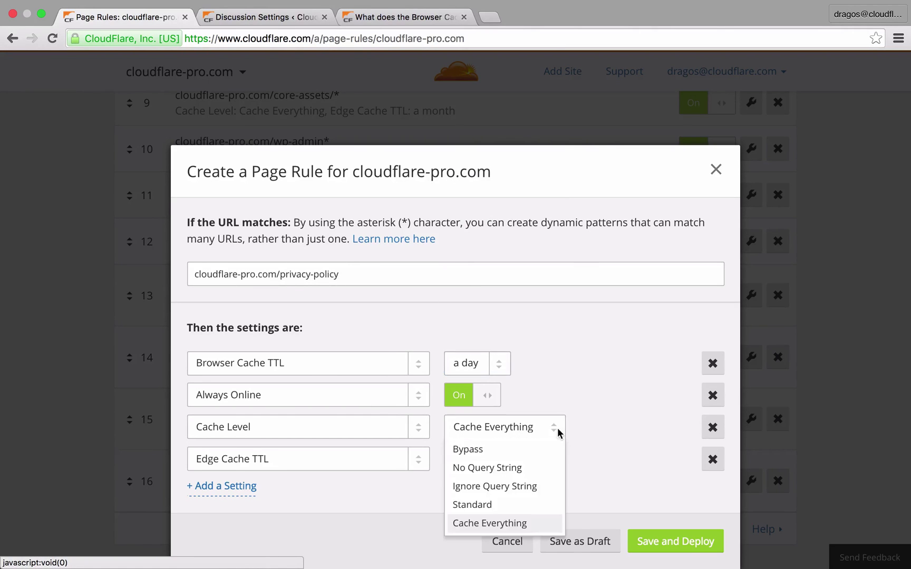
pyautogui.click(527, 523)
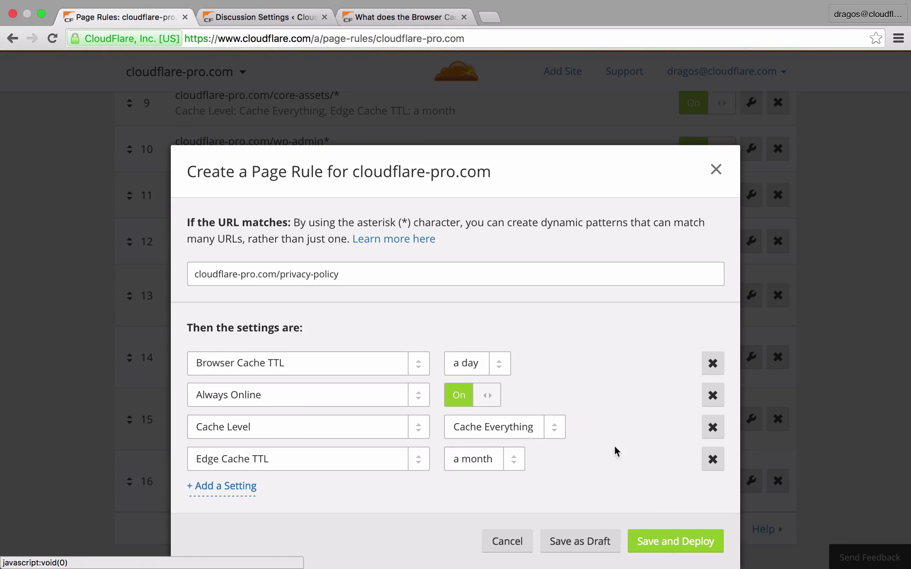
# Deploy the privacy-policy rule and open the contact-us rule showing Email Obfuscation On.
pyautogui.click(665, 548)
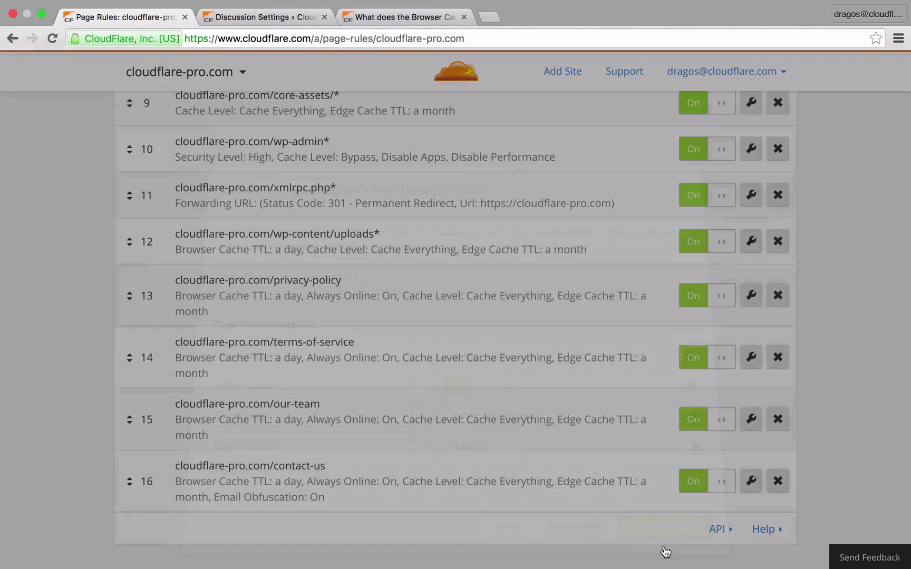
pyautogui.scroll(-5, 560, 450)
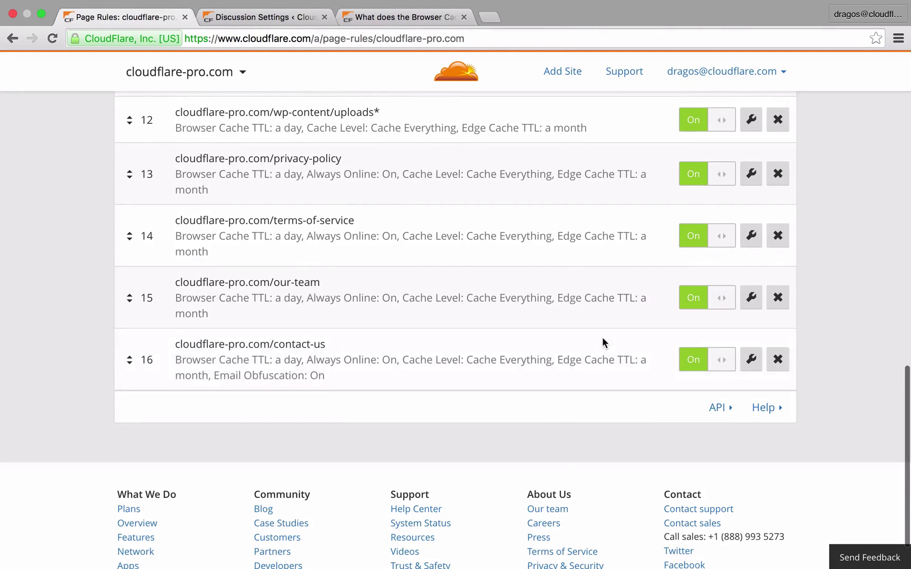
pyautogui.click(749, 363)
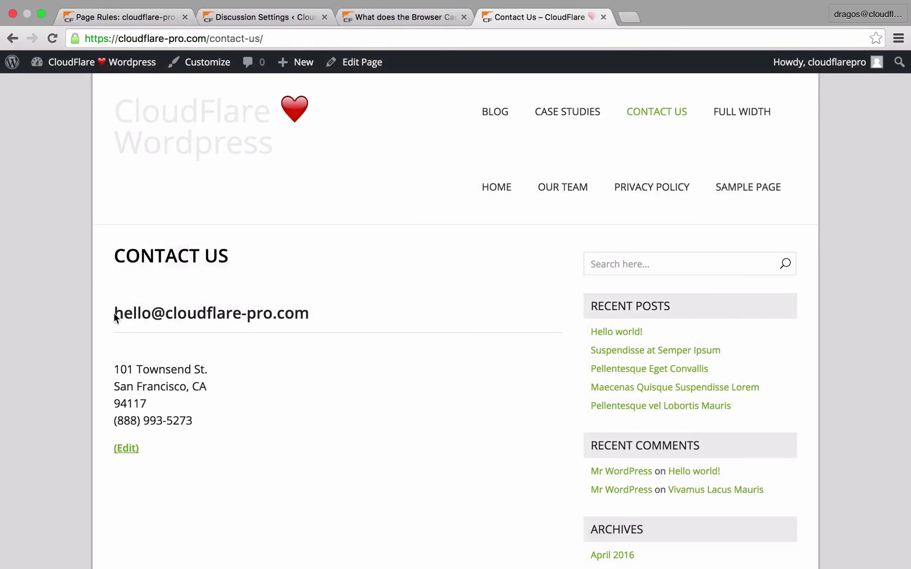
# View the Contact Us page source to find the protected email under entry-content.
pyautogui.moveTo(116, 310); pyautogui.dragTo(309, 312)
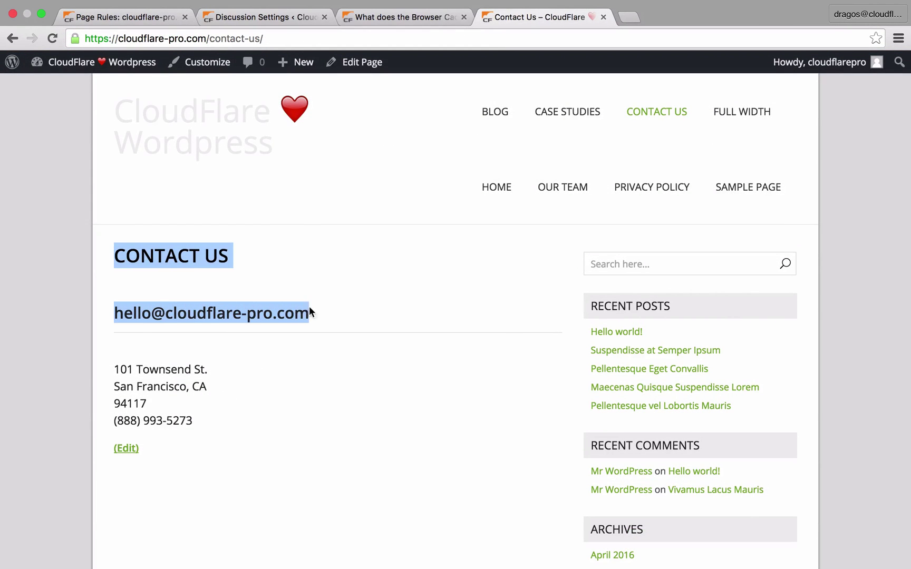
pyautogui.rightClick(340, 413)
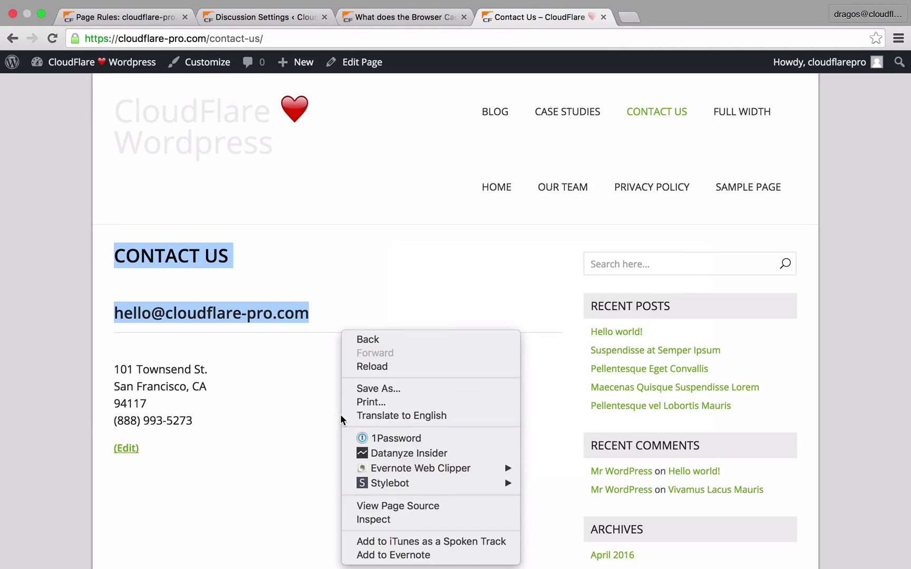
pyautogui.click(389, 508)
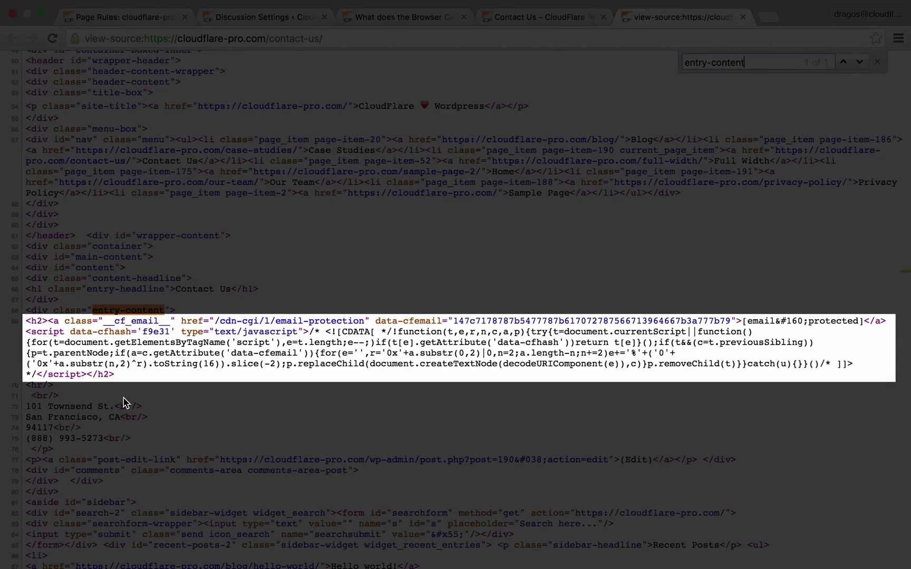
pyautogui.click(160, 388)
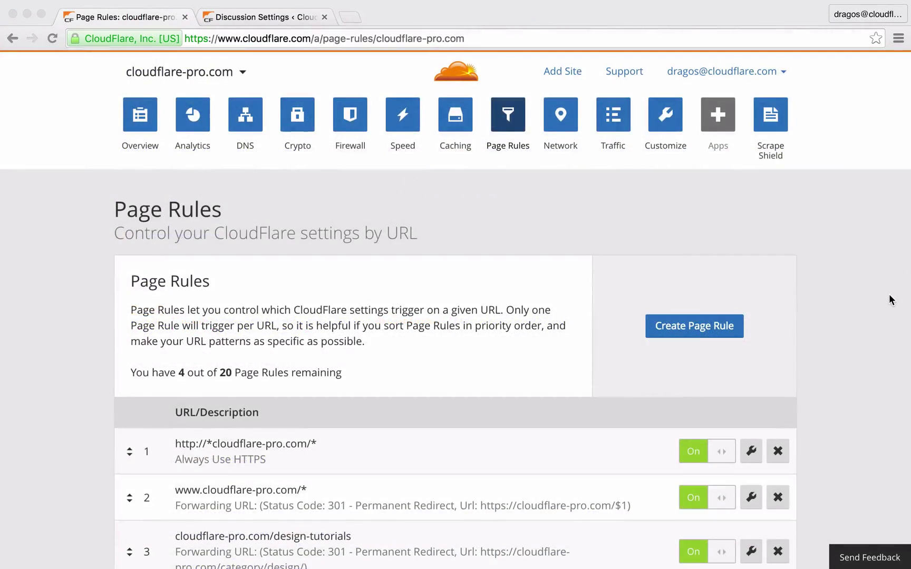
# Scroll through the cloudflare-pro.com page rules list.
pyautogui.scroll(-2, 889, 295)
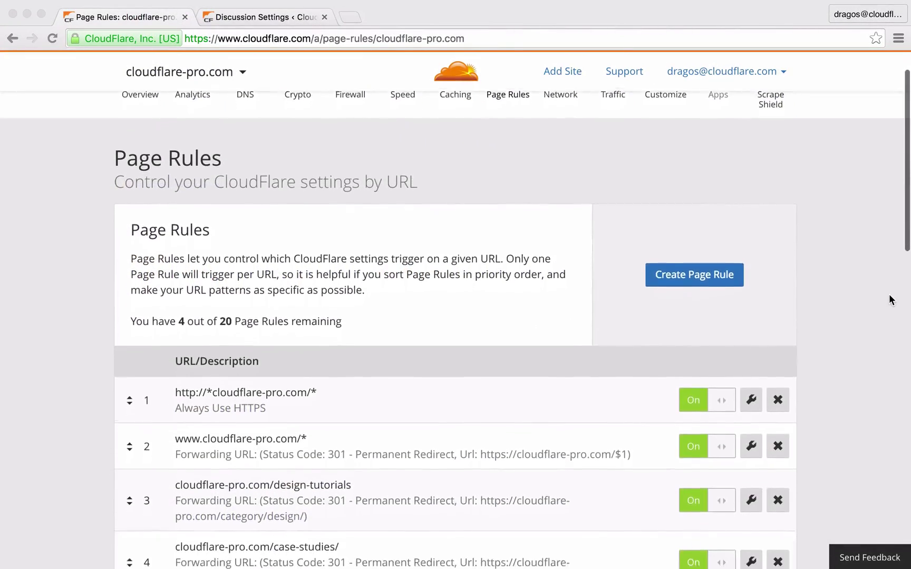
pyautogui.scroll(-5, 889, 294)
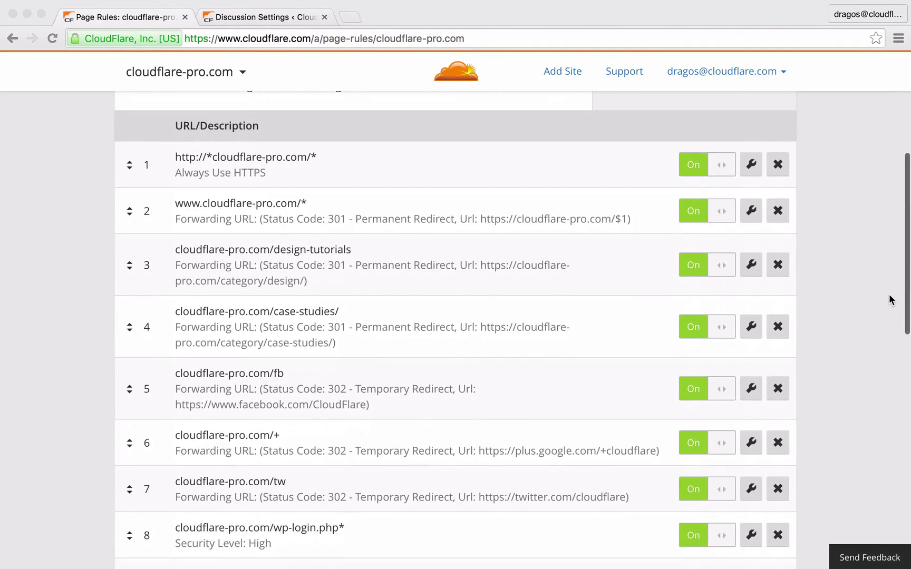
pyautogui.scroll(-5, 889, 300)
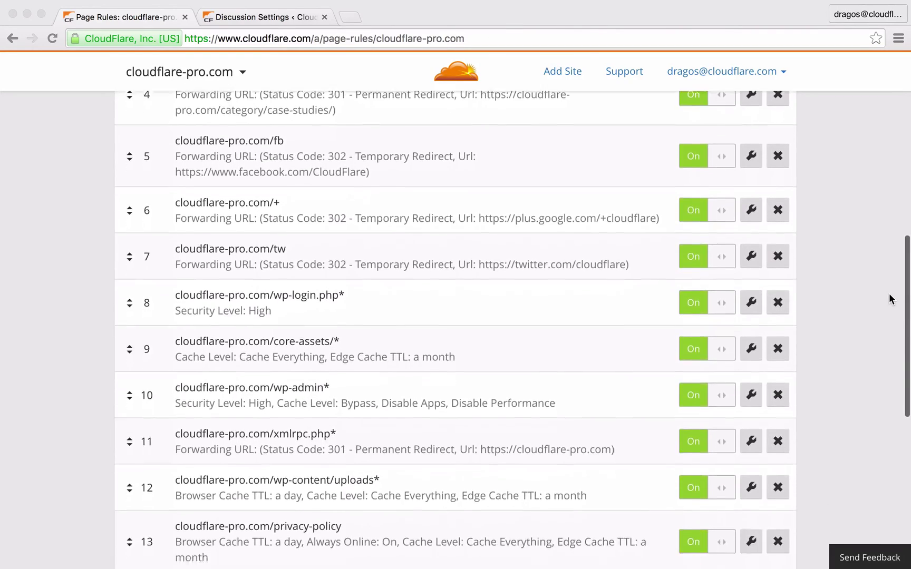
pyautogui.scroll(-3, 889, 296)
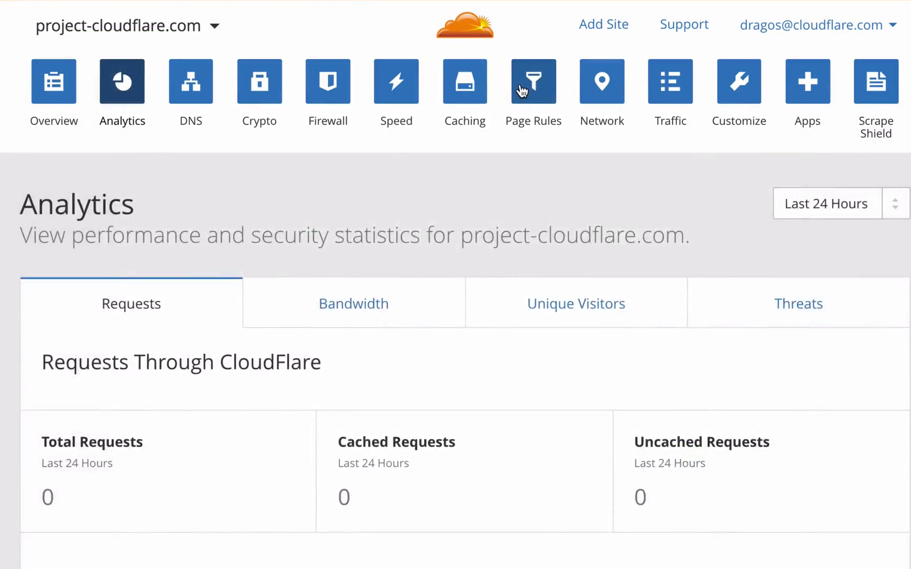
# Buy 10 additional page rules for project-cloudflare.com at $10/month and submit the purchase.
pyautogui.click(520, 89)
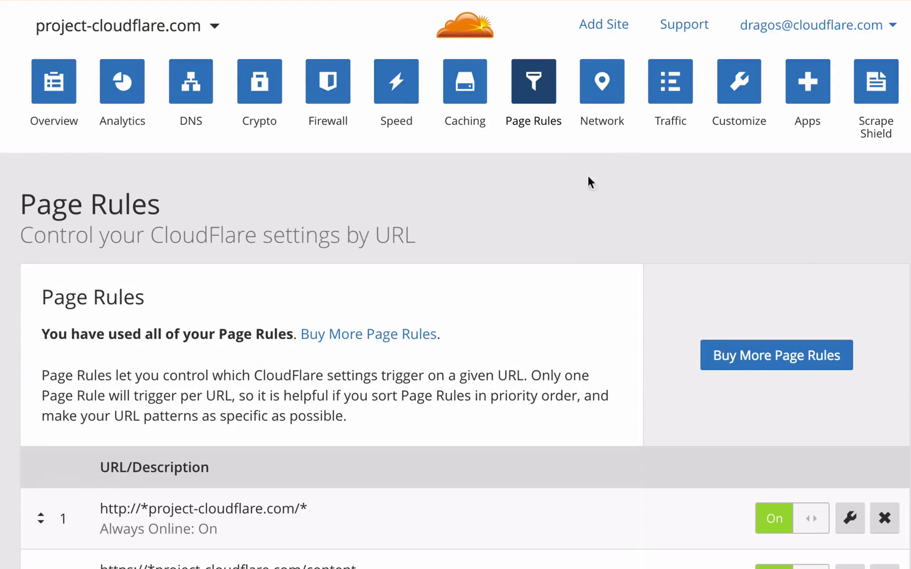
pyautogui.click(744, 358)
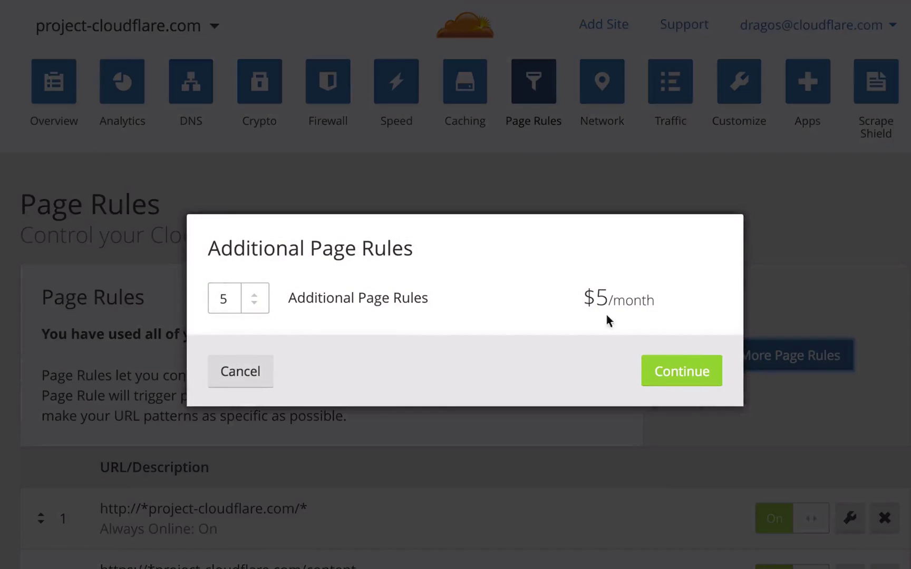
pyautogui.click(249, 299)
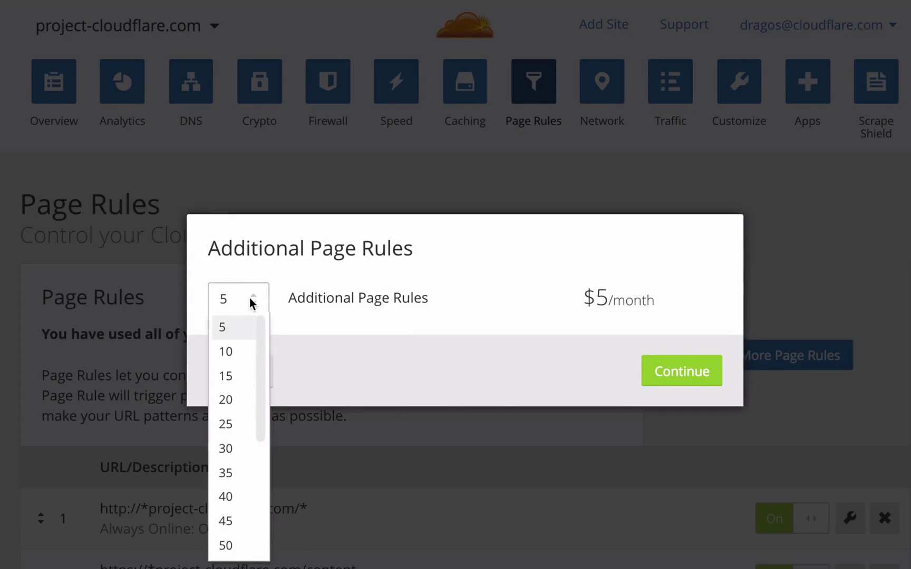
pyautogui.click(238, 351)
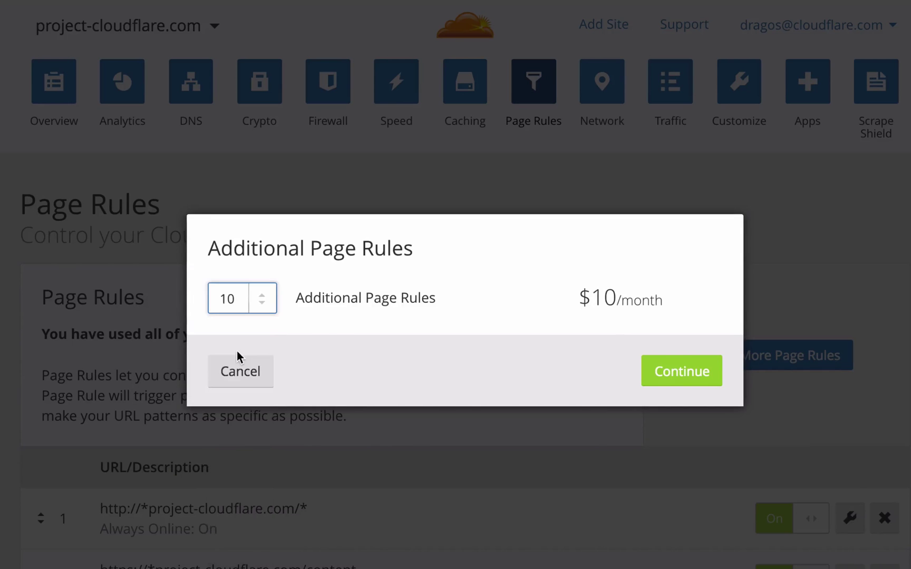
pyautogui.click(682, 370)
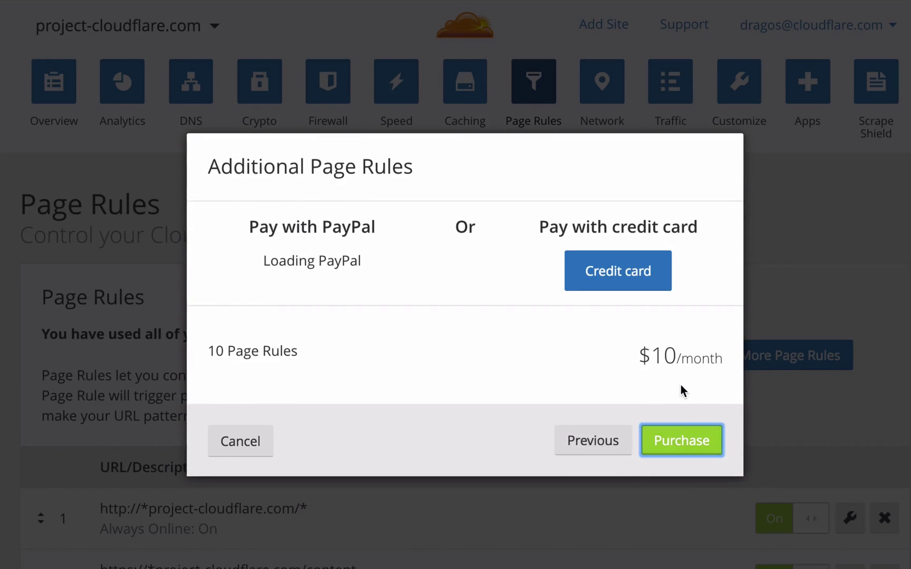
pyautogui.click(680, 442)
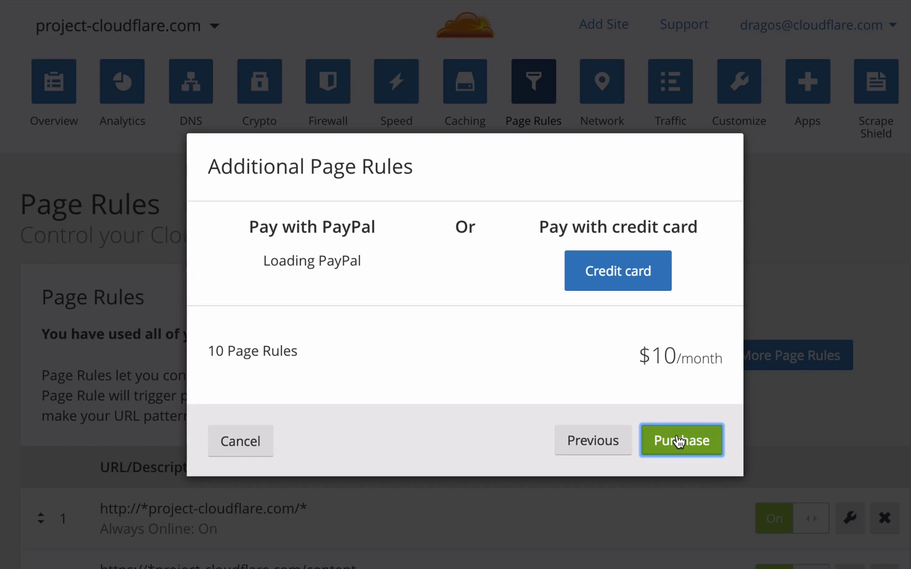